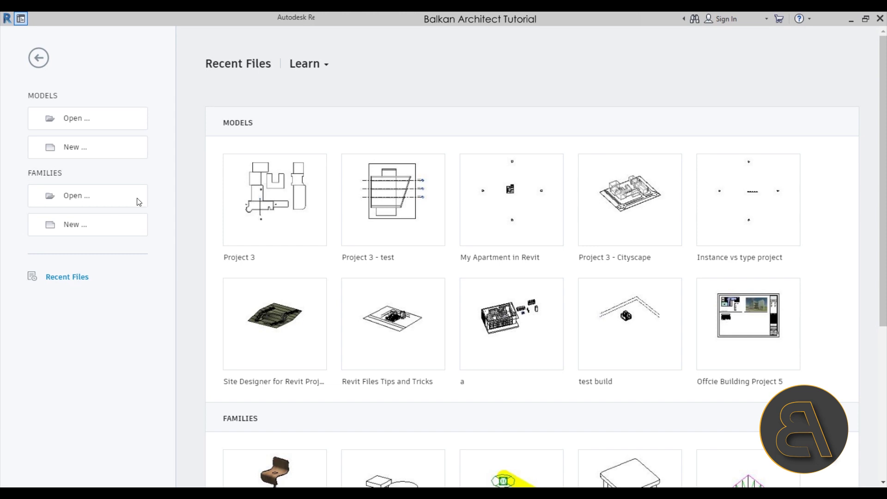
Step: Create a new project from one of the listed templates
left_click(73, 150)
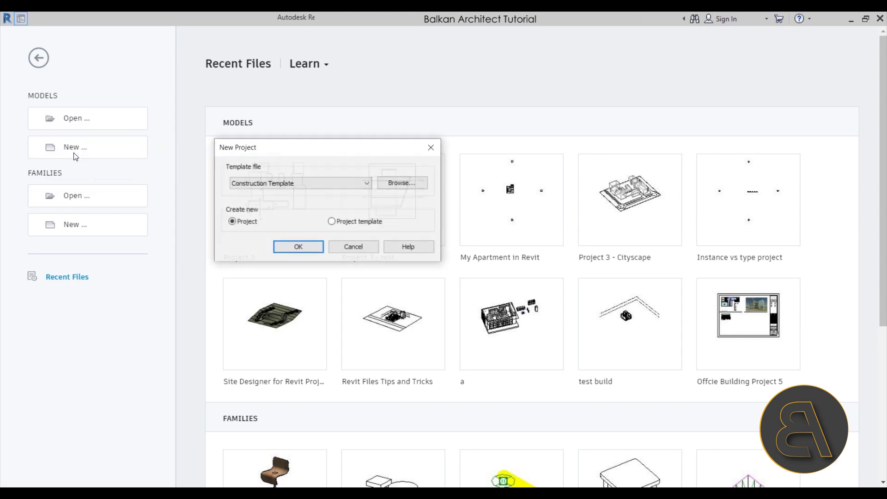
left_click(275, 187)
left_click(278, 207)
left_click(289, 245)
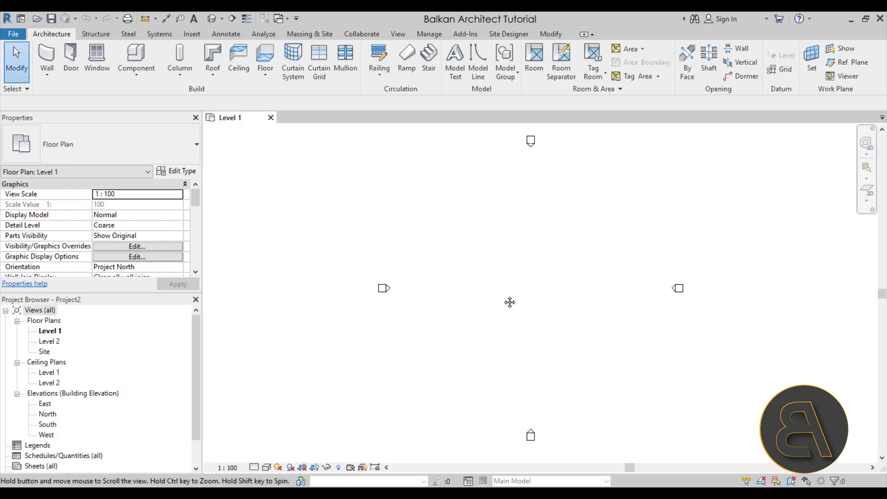
middle_click_drag(510, 302, 442, 303)
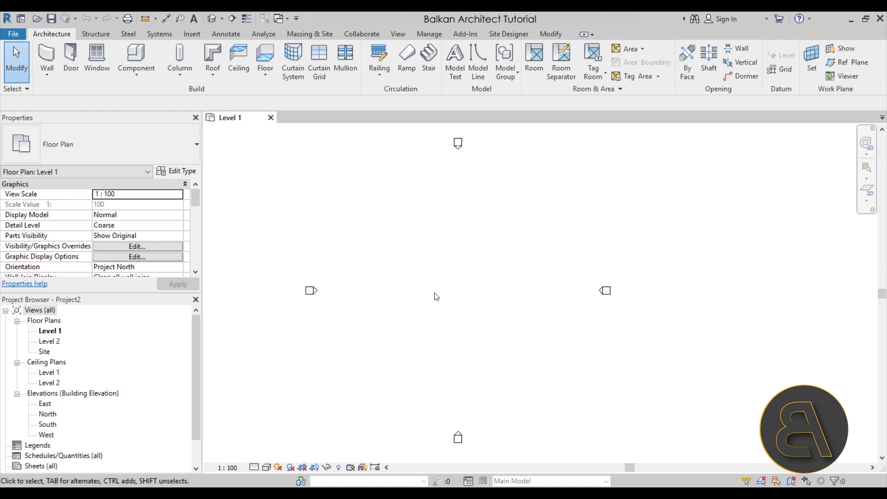
Step: Turn on display of mass form and floors and start an in-place mass named "slanted wall"
left_click(312, 35)
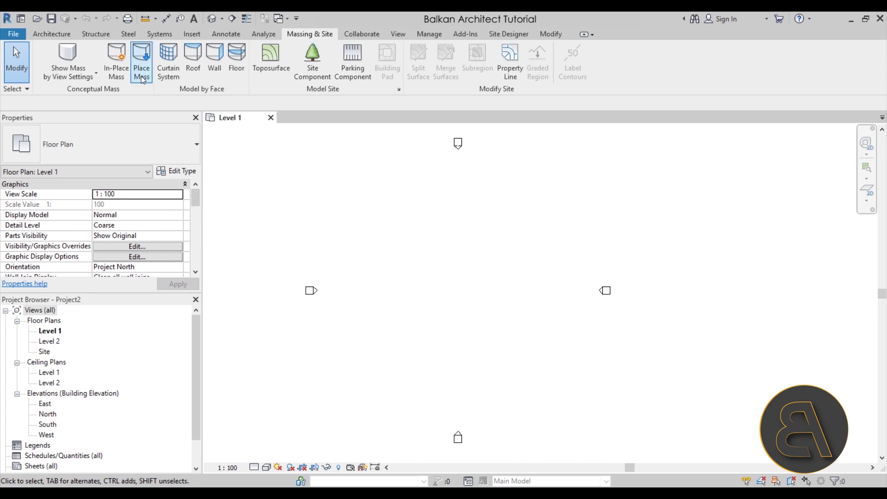
left_click(61, 58)
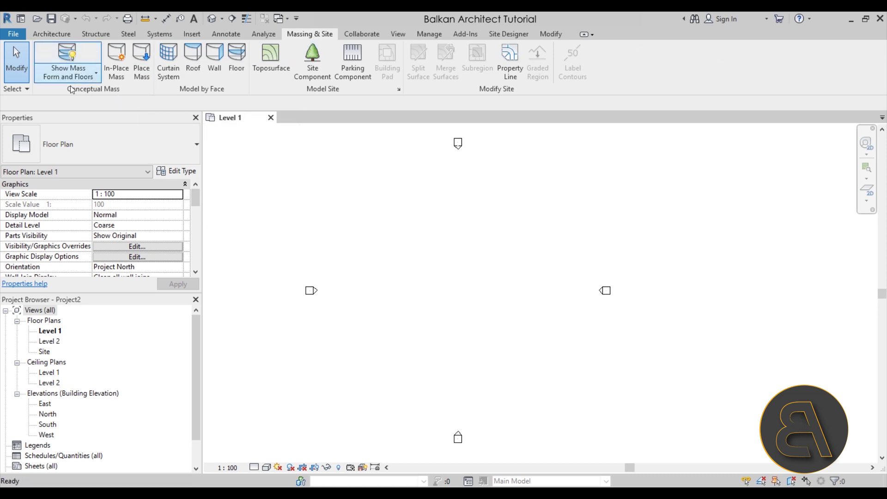
left_click(120, 76)
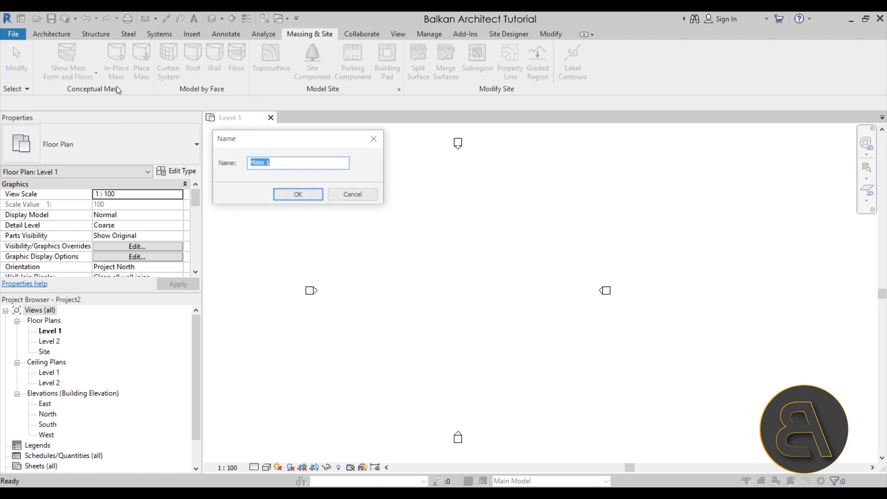
type("slanted wall")
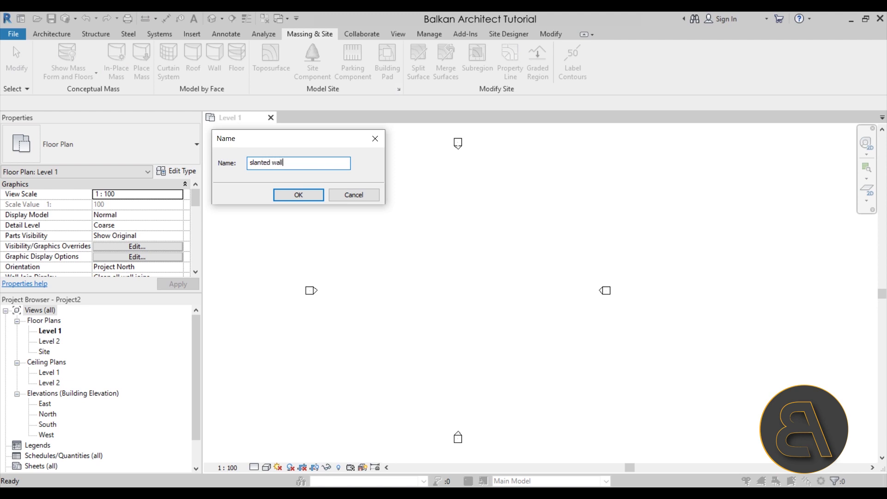
key("Return")
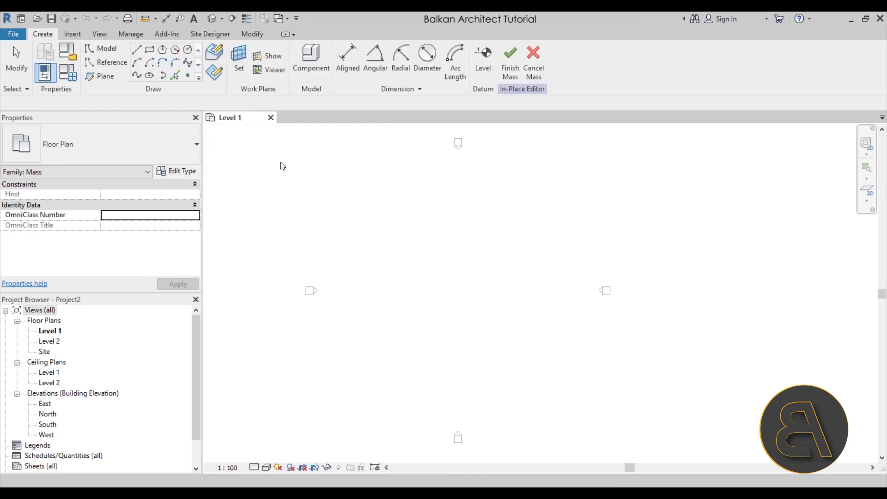
Step: In the default 3D view, sketch a rectangle on Level 1 with one side about 7000 mm long
left_click(213, 21)
middle_click_drag(528, 314, 402, 290)
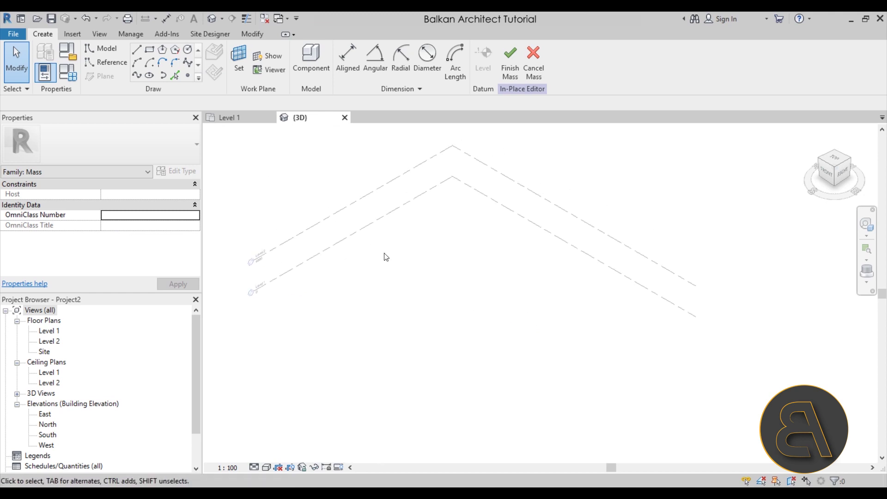
middle_click_drag(441, 289, 428, 297)
left_click(151, 49)
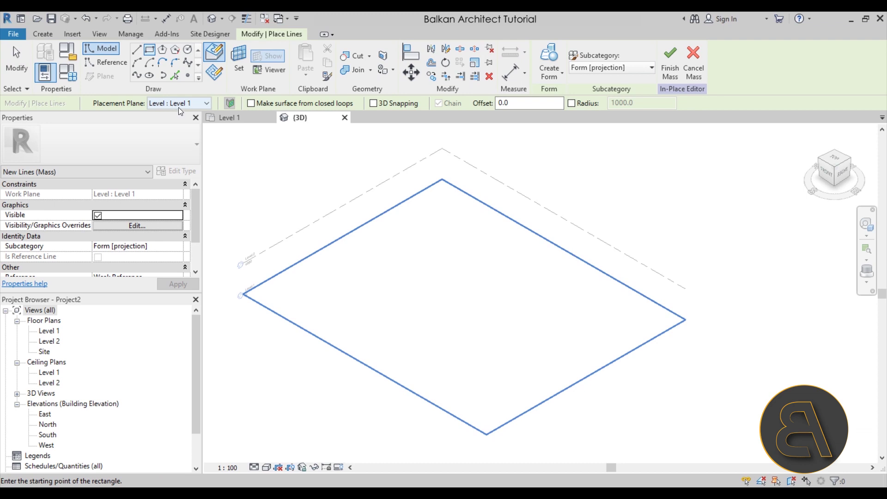
left_click(411, 294)
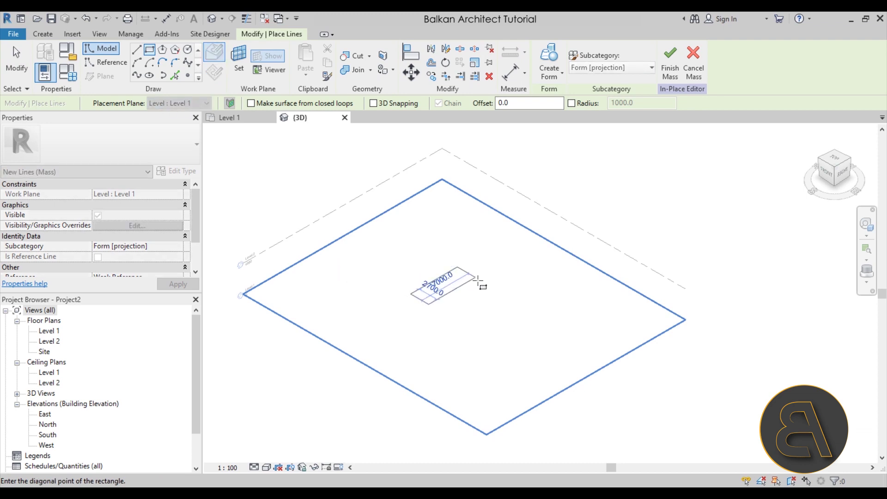
left_click(491, 287)
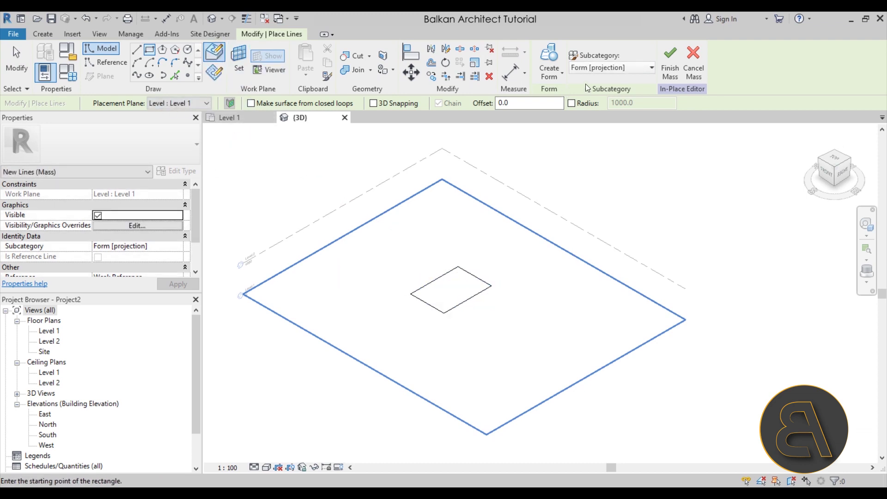
Step: Create a solid form from the rectangle and raise its top face to a height of about 4664 mm
left_click(549, 62)
middle_click_drag(460, 293, 436, 301, "shift")
middle_click_drag(497, 363, 513, 259, "shift")
left_click_drag(440, 207, 440, 191)
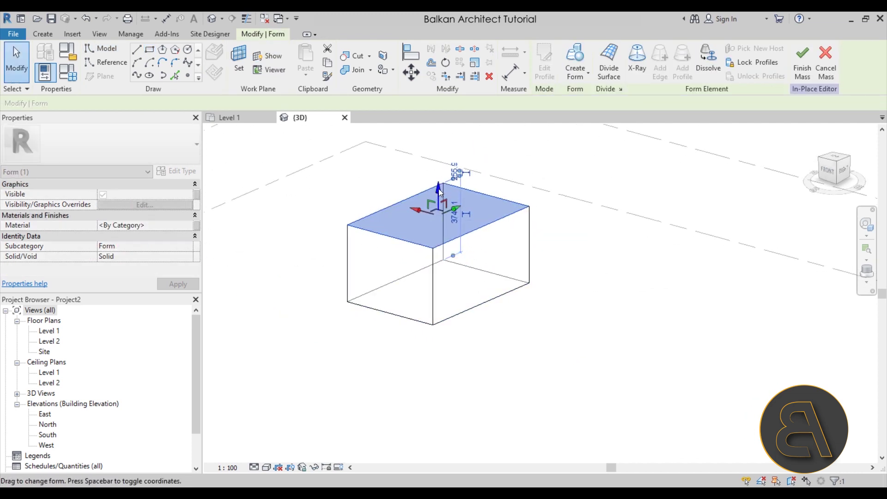
middle_click_drag(531, 325, 439, 191, "shift")
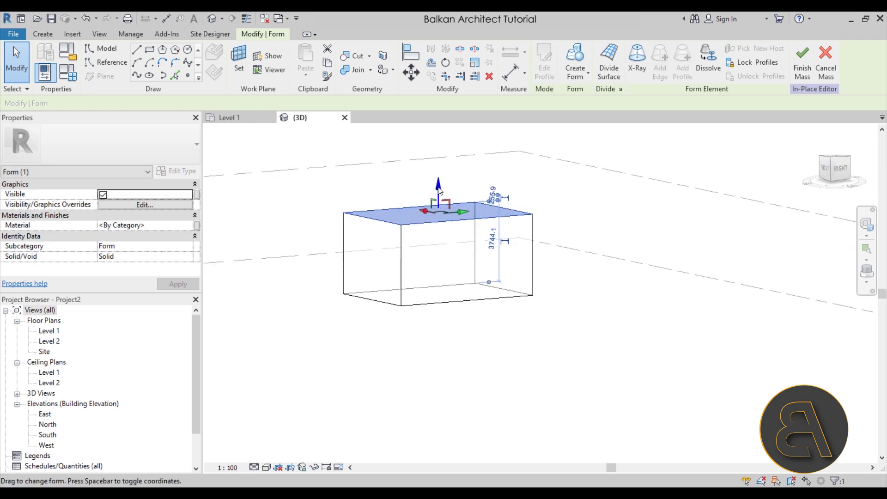
left_click(476, 292)
middle_click_drag(476, 292, 475, 290, "shift")
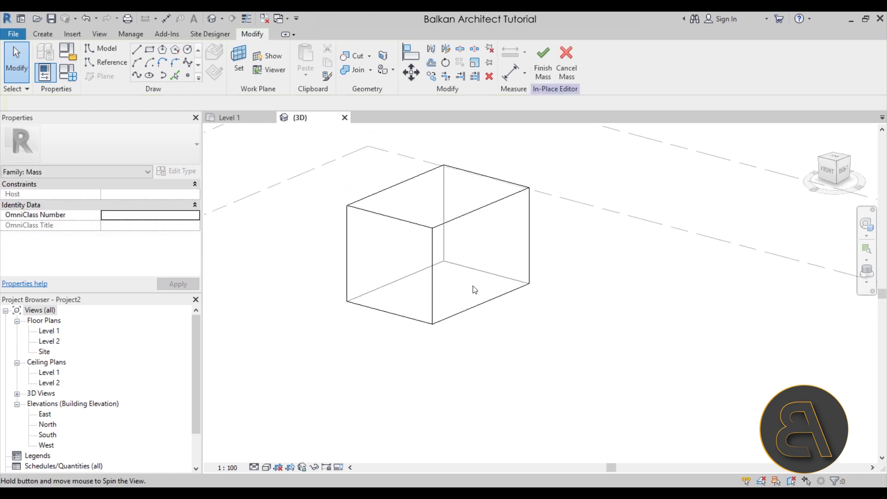
Step: Move one long top edge of the form inward to slope the side face, and finish the mass
left_click(478, 215)
left_click_drag(503, 209, 468, 209)
left_click(499, 357)
middle_click_drag(499, 357, 443, 241, "shift")
left_click(433, 209)
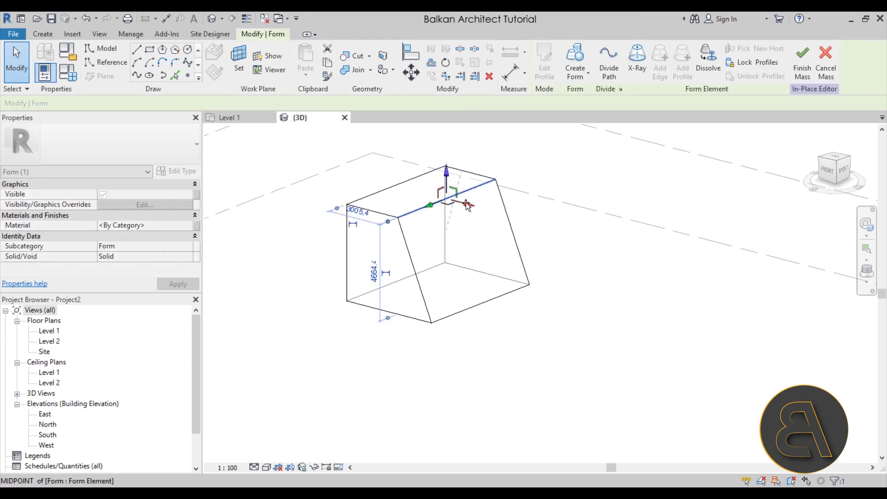
left_click(480, 256)
middle_click_drag(480, 256, 442, 290, "shift")
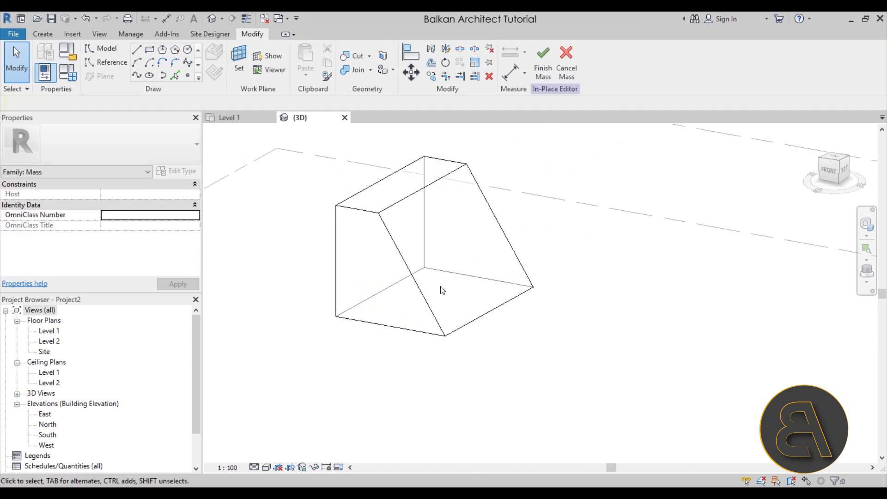
left_click(545, 76)
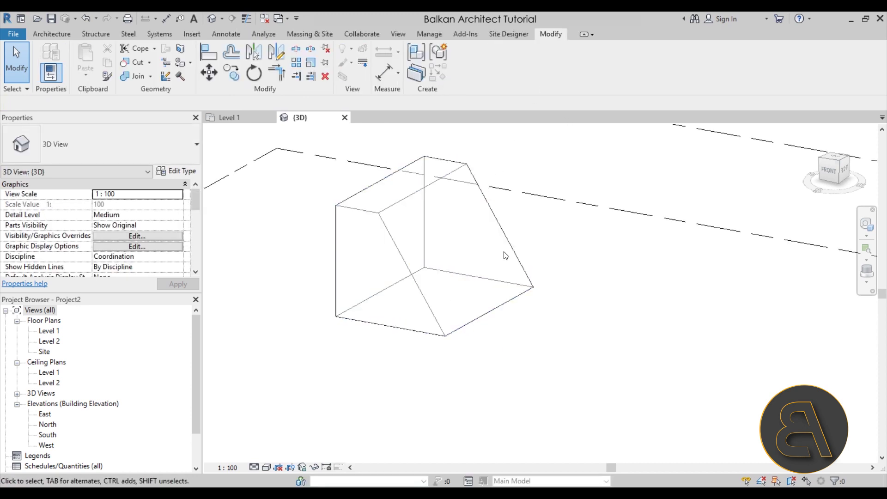
Step: Place a Generic - 300mm wall by face on the sloped face of the mass
left_click(45, 32)
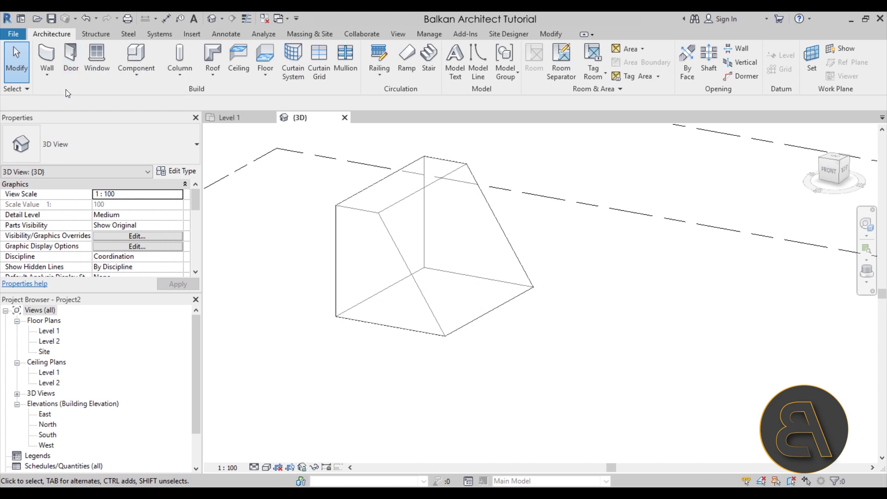
left_click(47, 57)
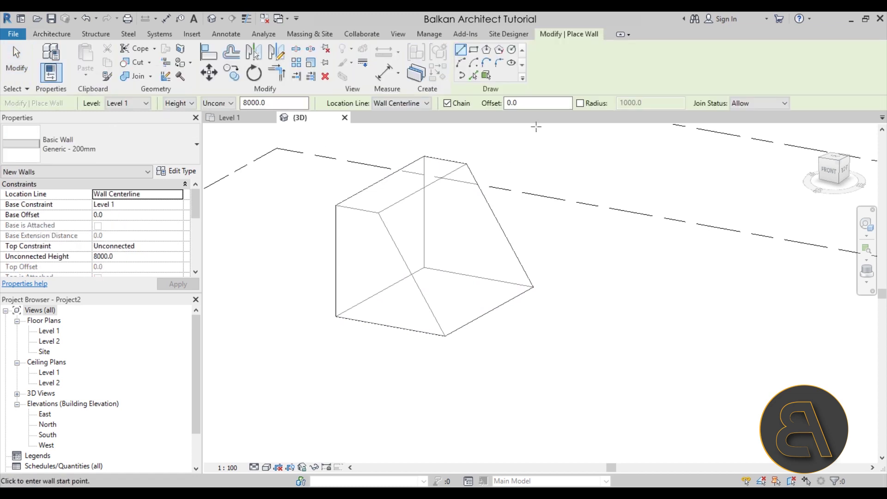
left_click(486, 76)
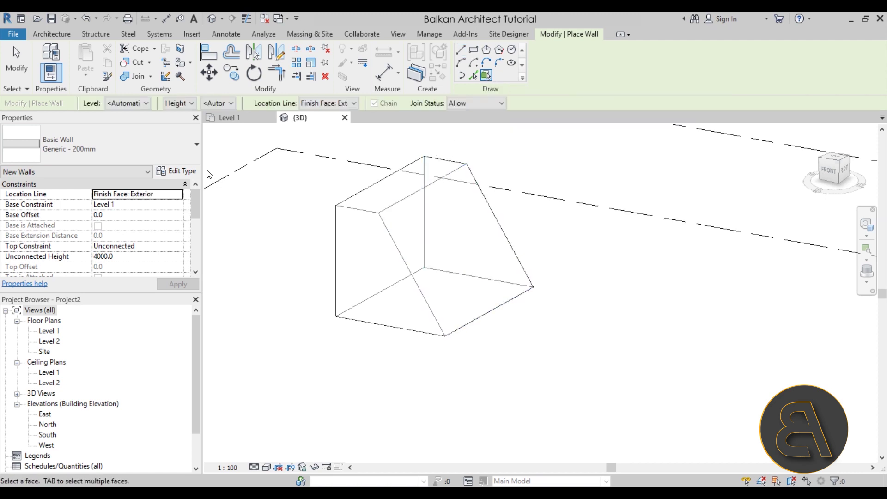
left_click(113, 153)
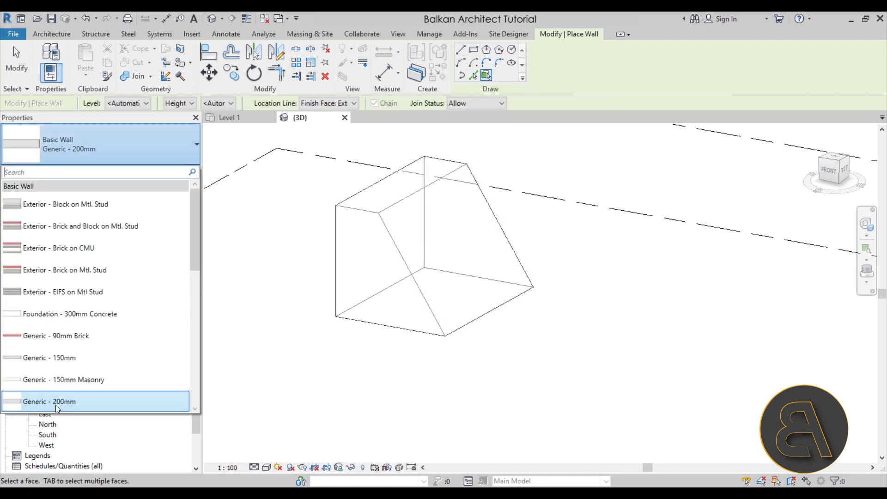
scroll(55, 402, "down", 5)
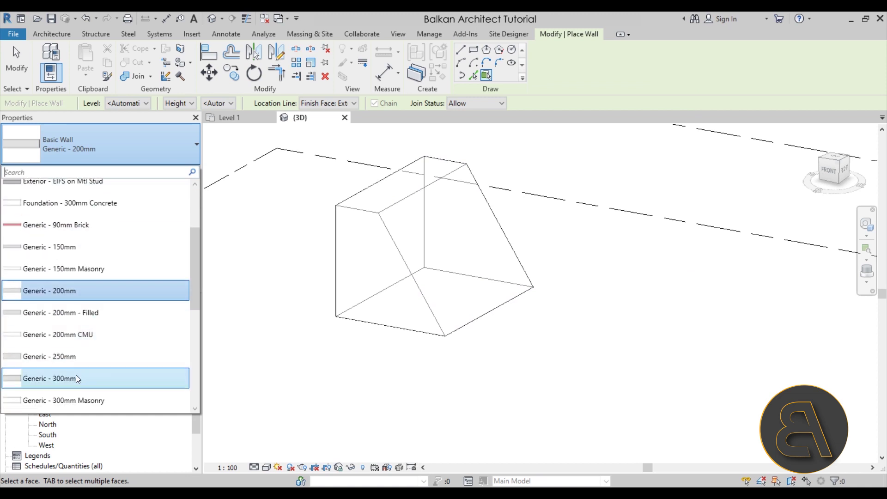
left_click(76, 376)
left_click(402, 240)
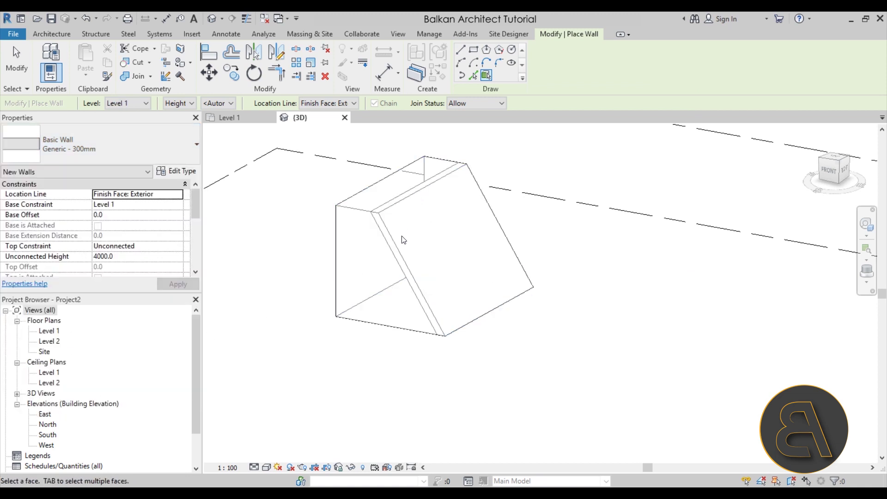
scroll(402, 235, "up", 3)
key("Escape")
key("Escape")
scroll(517, 209, "down", 4)
Step: Switch the mass display to Show Mass by View Settings
left_click(501, 206)
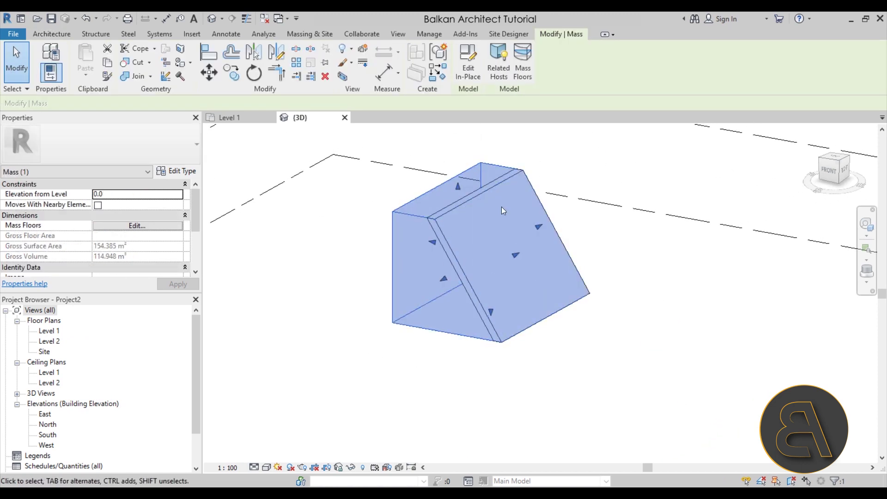
left_click(336, 255)
left_click(292, 35)
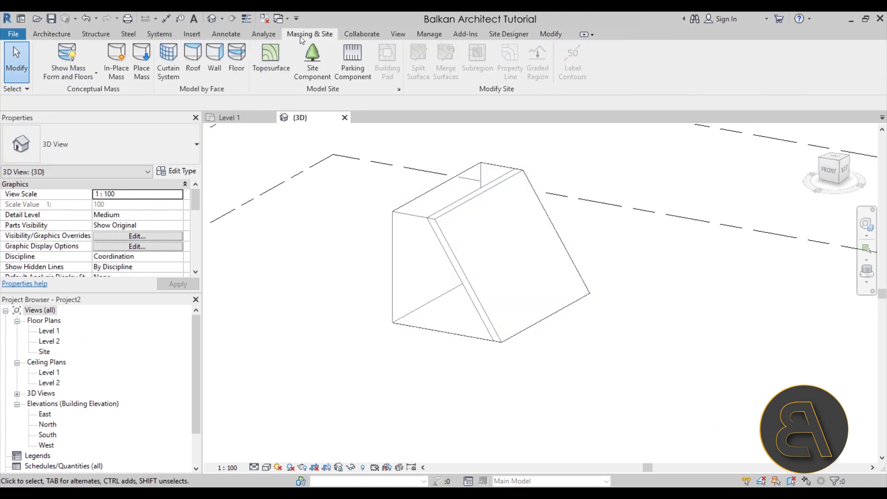
left_click(63, 69)
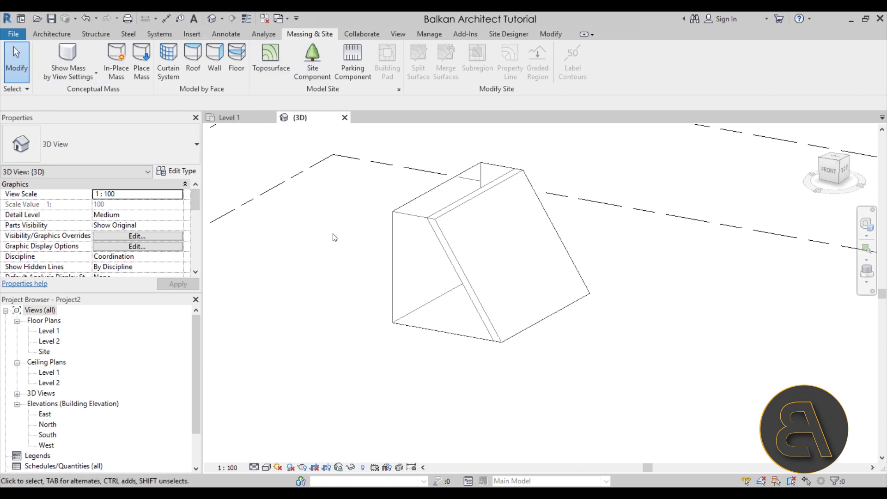
left_click(390, 220)
left_click(369, 226)
middle_click_drag(634, 280, 114, 233, "shift")
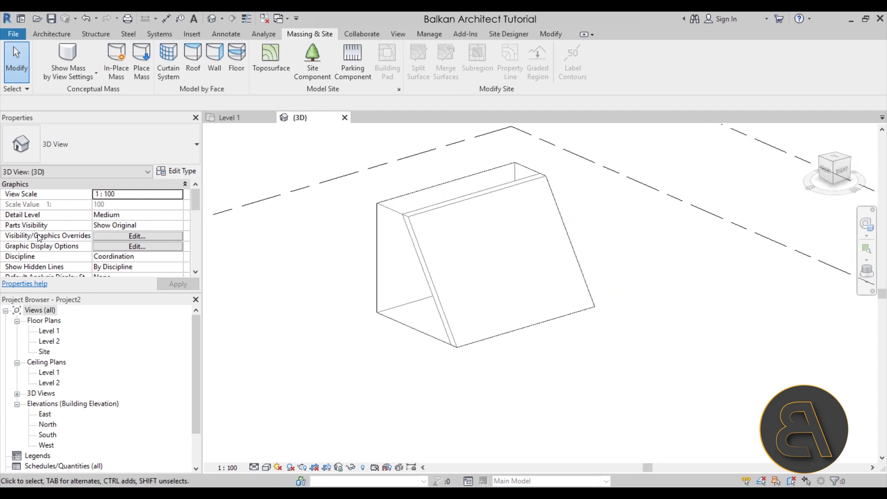
Step: Turn off the Mass category in the 3D view's visibility overrides, leaving the slanted wall
left_click(96, 239)
scroll(283, 240, "down", 5)
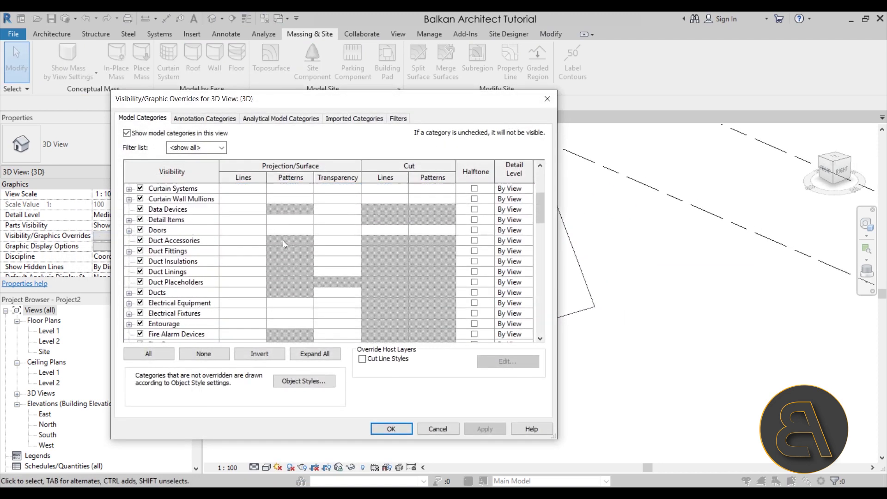
left_click_drag(542, 212, 536, 245)
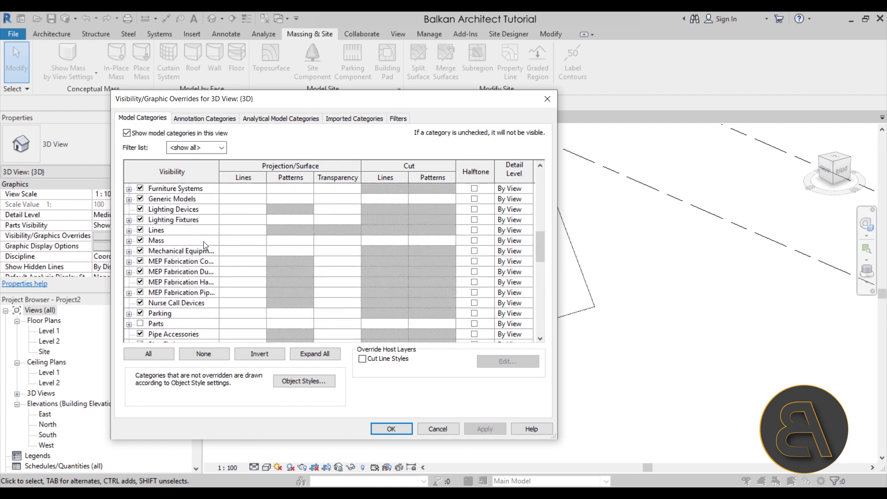
left_click(137, 245)
left_click(495, 429)
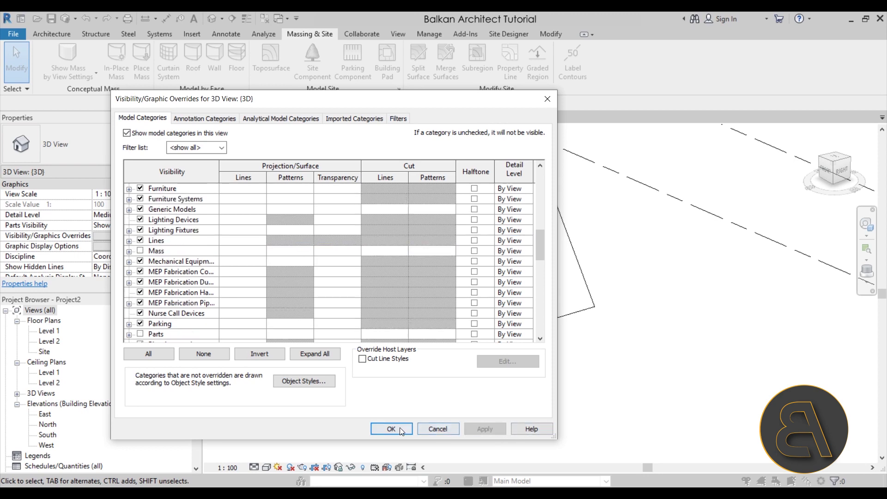
left_click(401, 428)
middle_click_drag(448, 403, 481, 242, "shift")
scroll(481, 242, "up", 2)
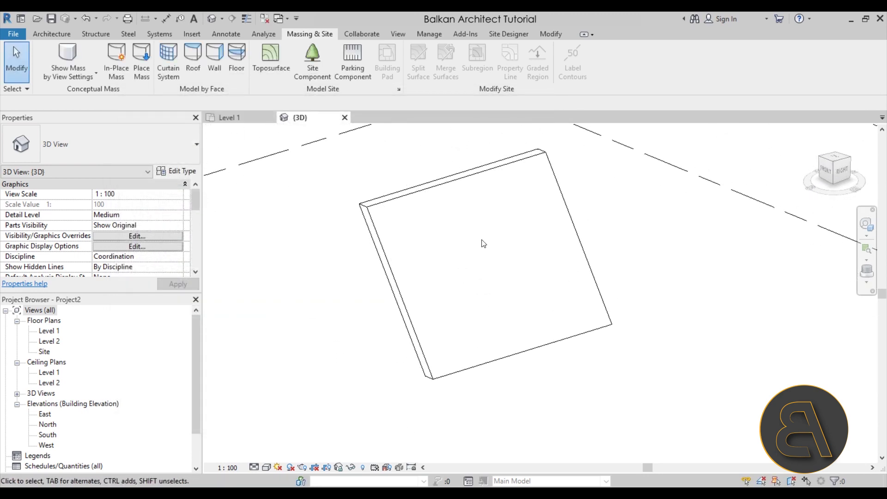
Step: Place an M_Fixed 0915 x 1830mm window near the middle of the slanted wall
left_click(61, 37)
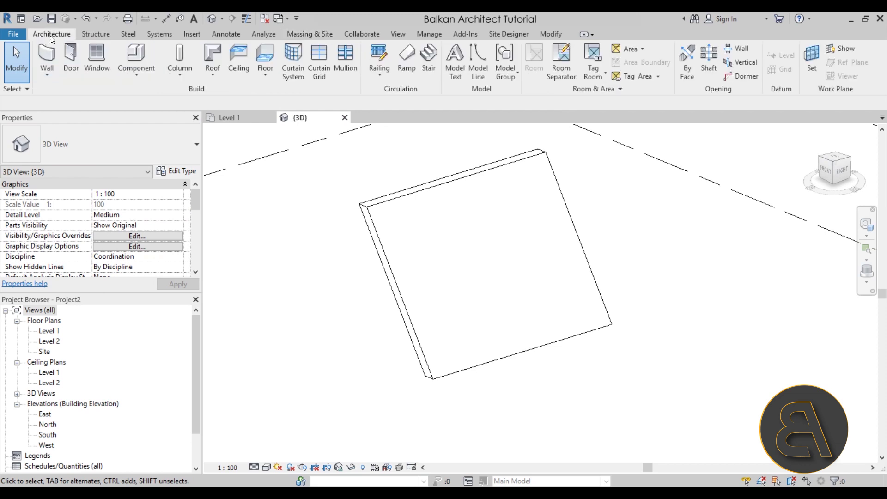
left_click(97, 58)
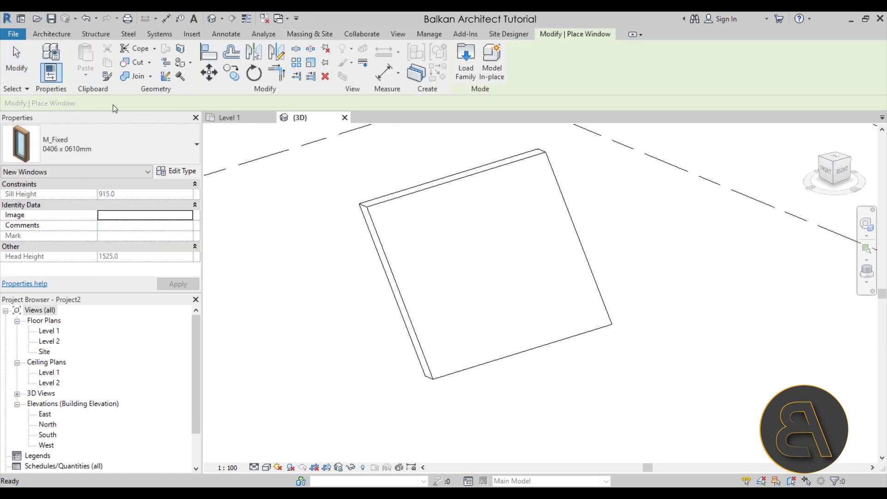
left_click(140, 157)
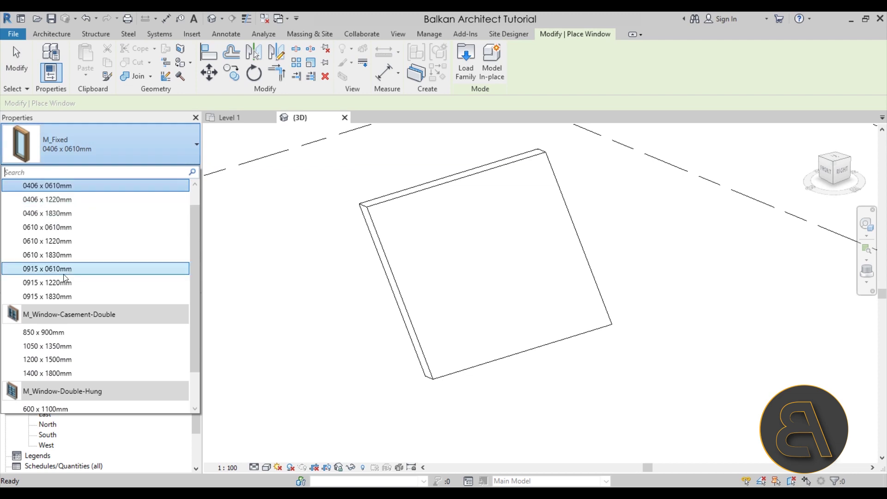
left_click(54, 296)
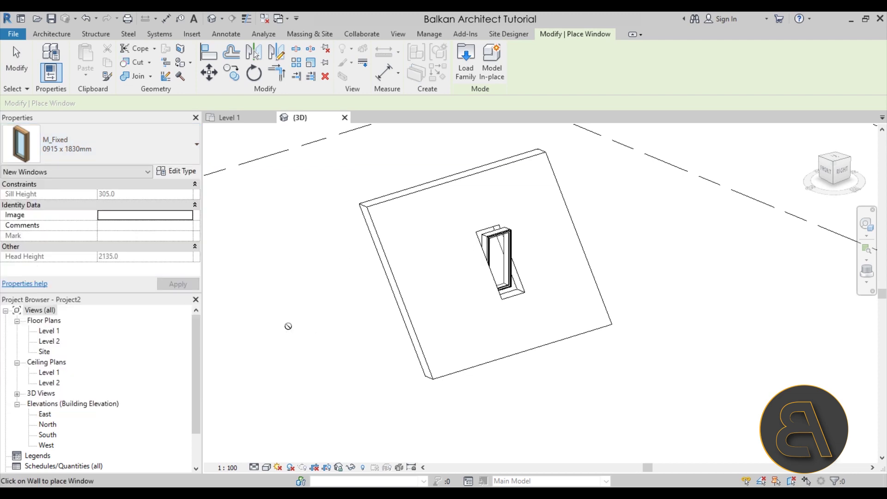
key("Escape")
key("Escape")
Step: Move the slanted wall with its window a short way sideways and examine how the window sits in the sloped opening
left_click(466, 254)
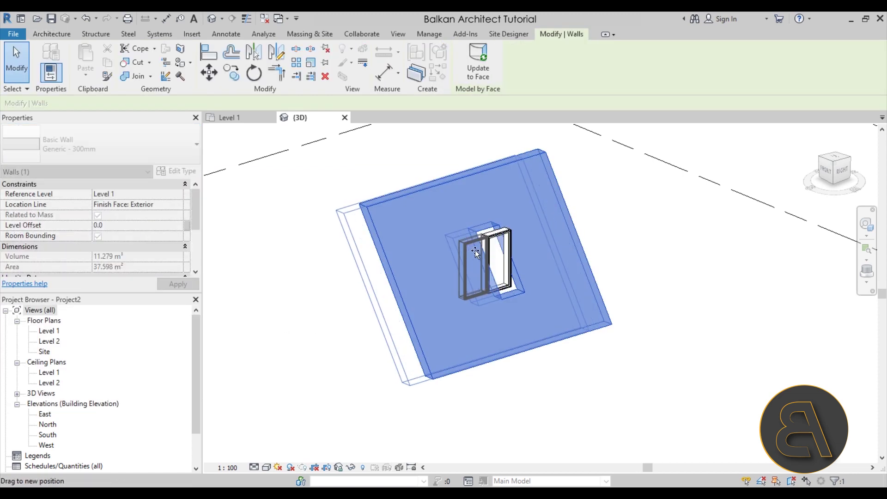
left_click_drag(466, 254, 438, 268)
key("Escape")
middle_click_drag(498, 311, 324, 342, "shift")
scroll(392, 254, "up", 5)
scroll(392, 254, "down", 5)
middle_click_drag(392, 254, 456, 293, "shift")
scroll(549, 231, "up", 4)
scroll(456, 293, "down", 2)
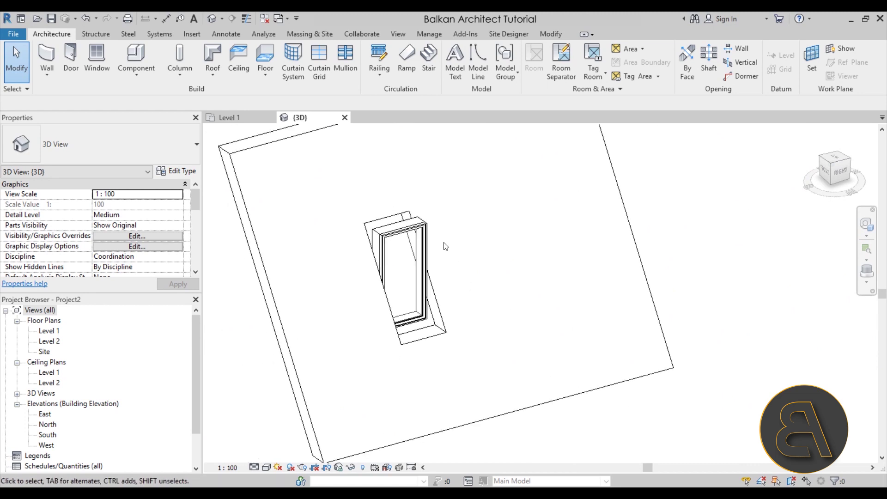
Step: Slide the window slightly farther along the slanted wall, toward the wall's nearer side edge
left_click(427, 235)
left_click_drag(427, 234, 432, 271)
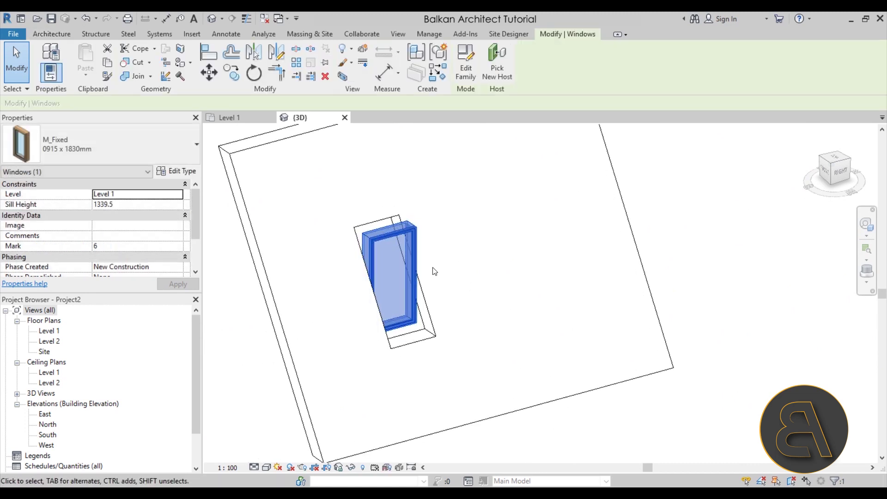
left_click(477, 285)
middle_click_drag(477, 285, 425, 260, "shift")
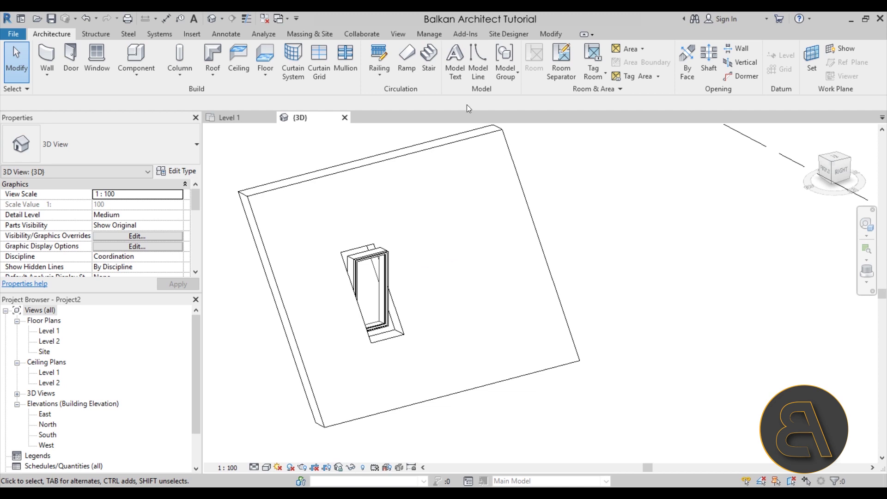
Step: Create a new family from the Metric Generic Model face based template
left_click(14, 35)
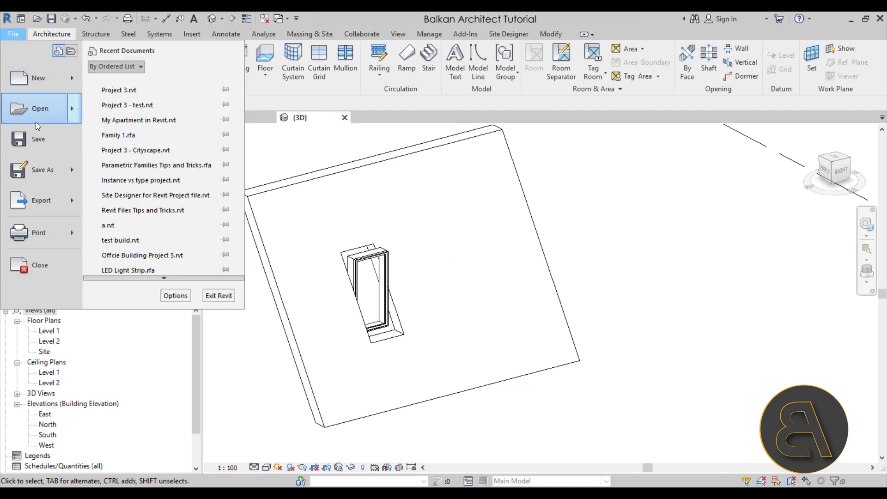
mouse_move(40, 85)
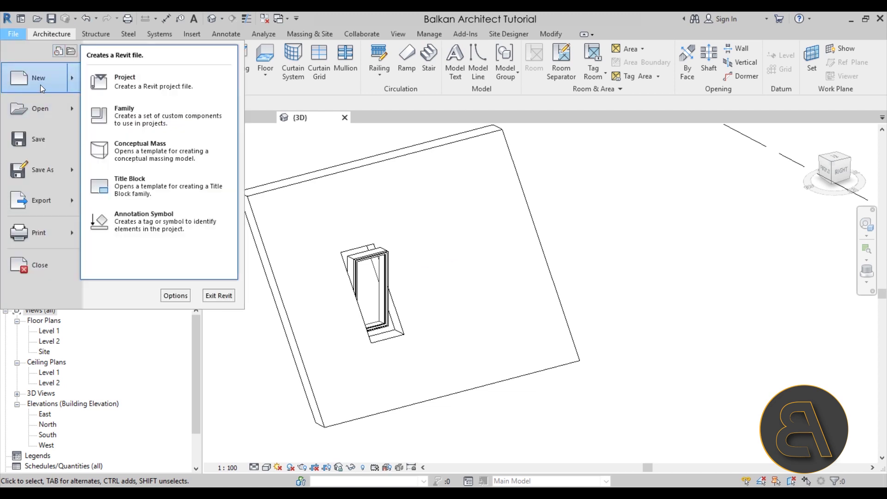
left_click(129, 115)
left_click_drag(548, 167, 549, 345)
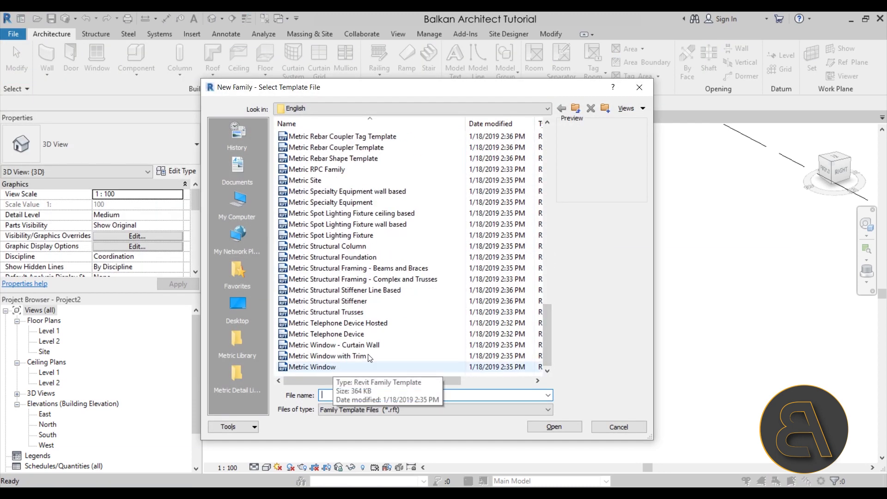
left_click_drag(551, 316, 556, 212)
left_click(328, 224)
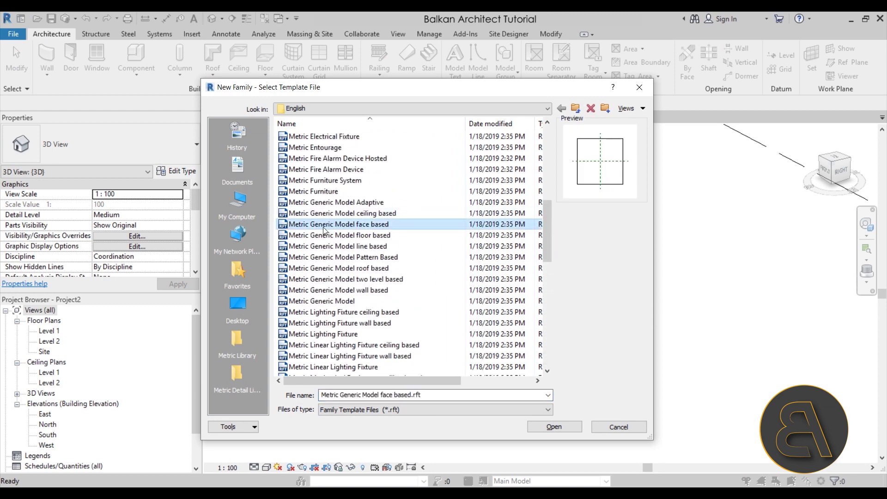
left_click(530, 428)
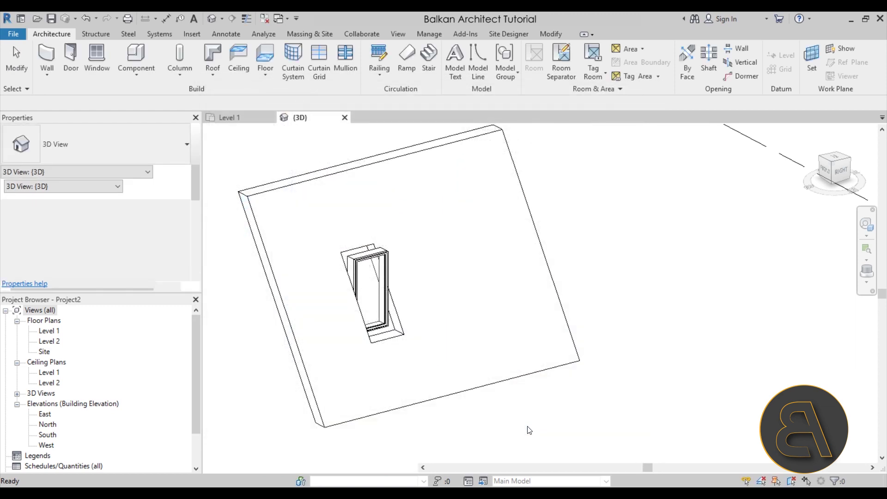
middle_click_drag(395, 260, 340, 266)
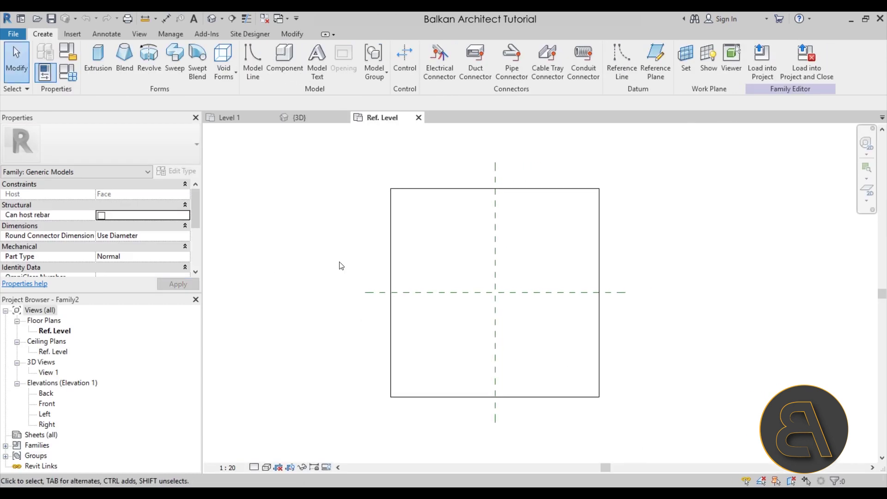
Step: Set the family category to Windows and enable Cut with Voids When Loaded
left_click(67, 55)
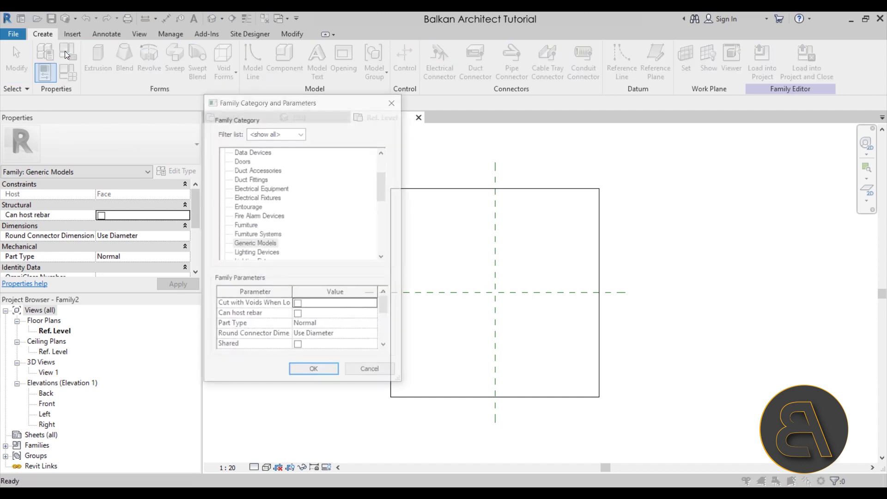
left_click_drag(252, 103, 214, 106)
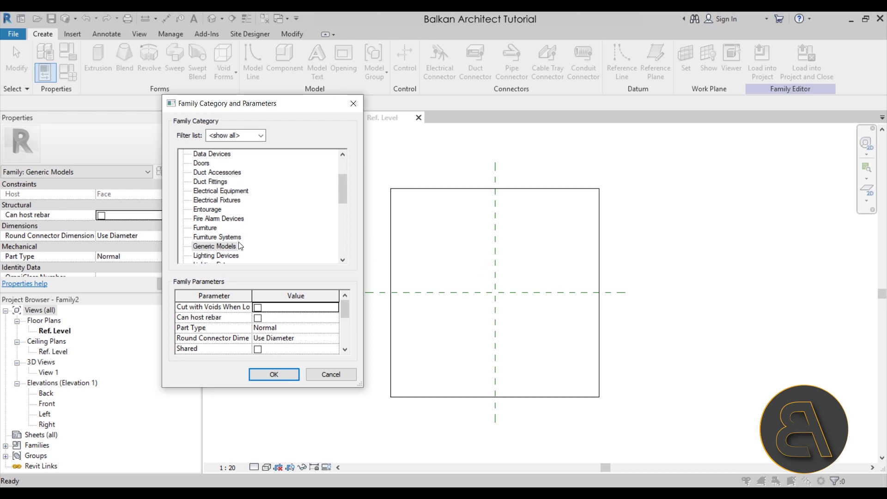
left_click_drag(345, 198, 341, 254)
left_click(211, 256)
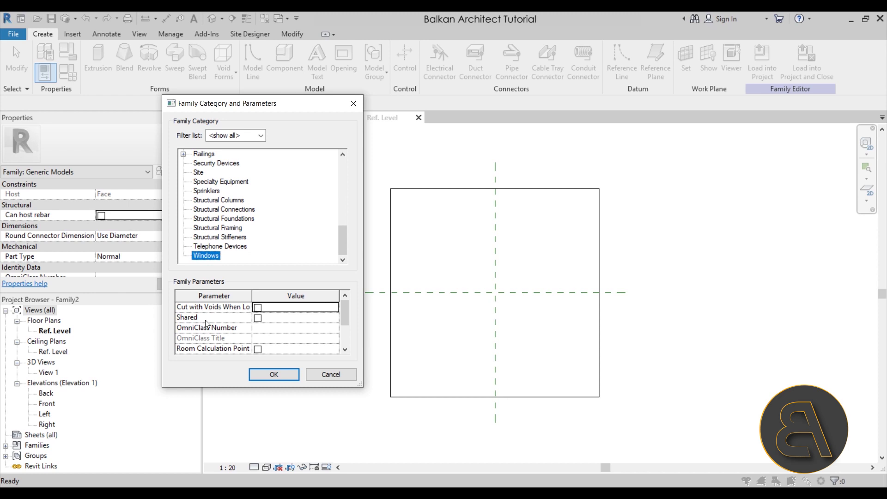
left_click_drag(253, 301, 267, 304)
left_click(272, 309)
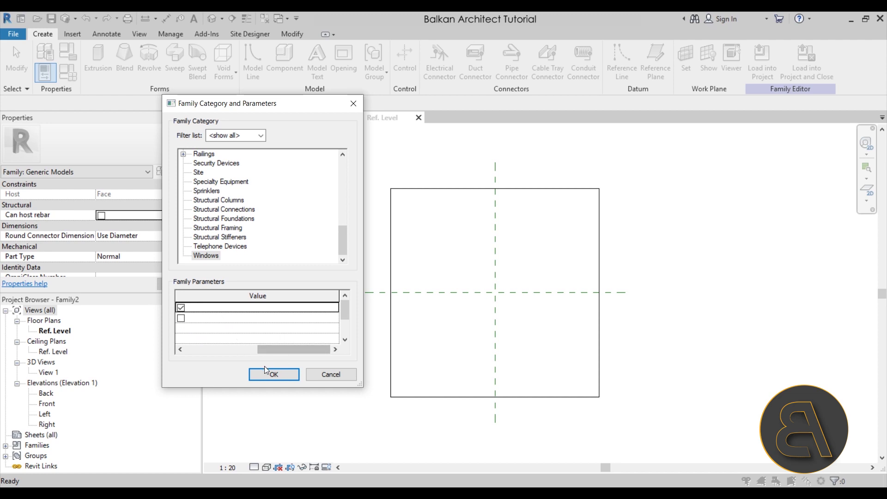
left_click_drag(278, 351, 209, 349)
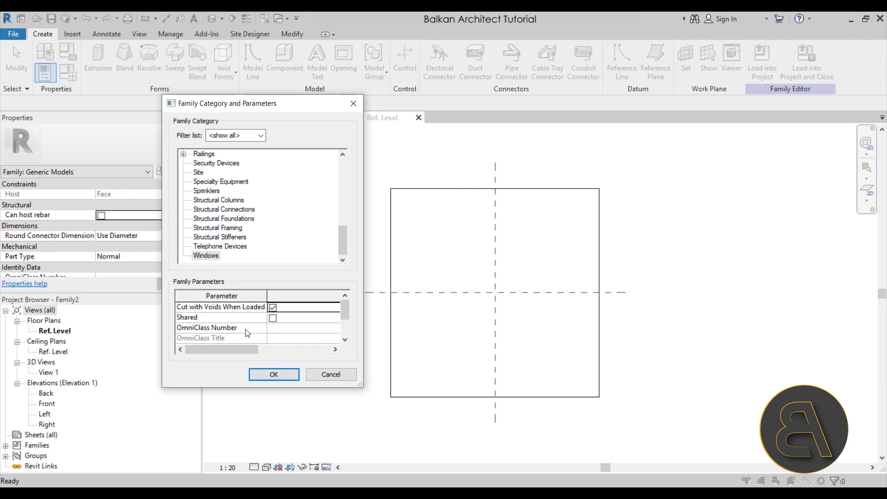
mouse_move(343, 314)
left_mouse_down()
mouse_move(342, 332)
mouse_move(342, 306)
left_mouse_up()
left_click(259, 372)
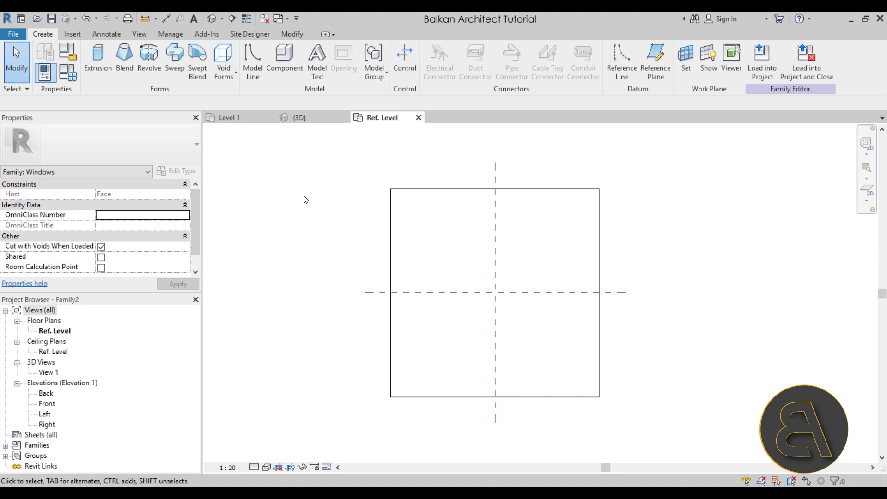
Step: Draw a vertical reference plane to the left of the vertical centre plane on the host face
middle_click_drag(515, 307, 513, 319)
scroll(474, 307, "up", 1)
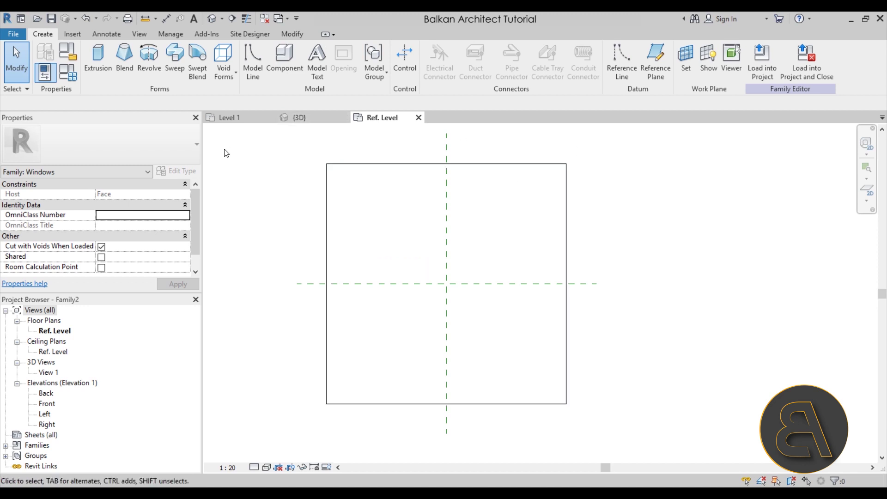
left_click(661, 74)
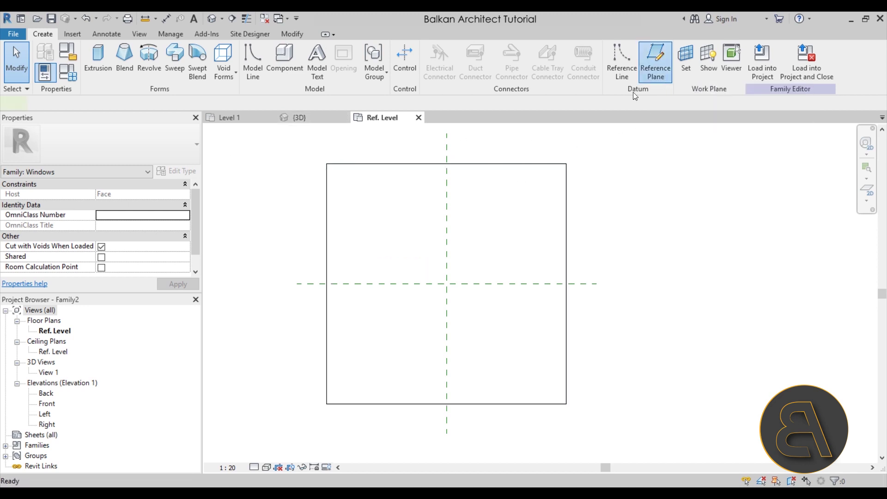
left_click(392, 184)
left_click(393, 434)
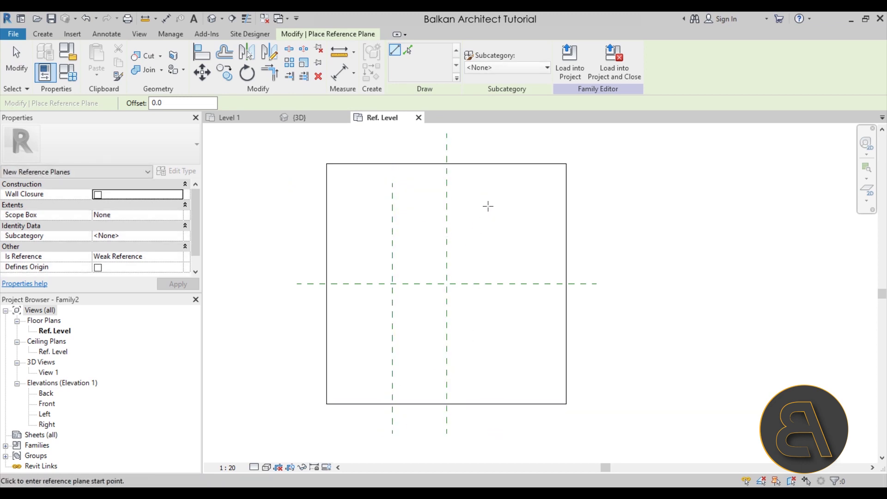
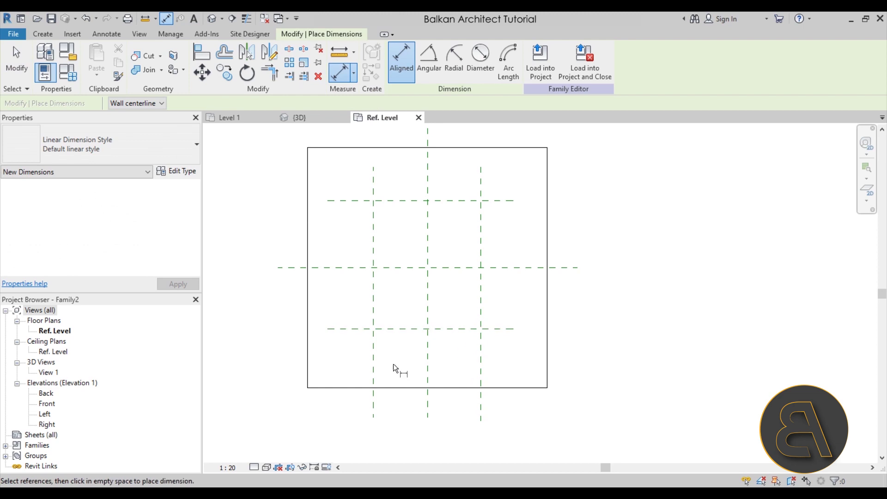
Step: Dimension the left, centre and right vertical reference planes in one string below the host face and set the segments equal
left_click(374, 367)
left_click(425, 350)
left_click(478, 350)
left_click(540, 406)
middle_click_drag(540, 407, 523, 356)
left_click(410, 330)
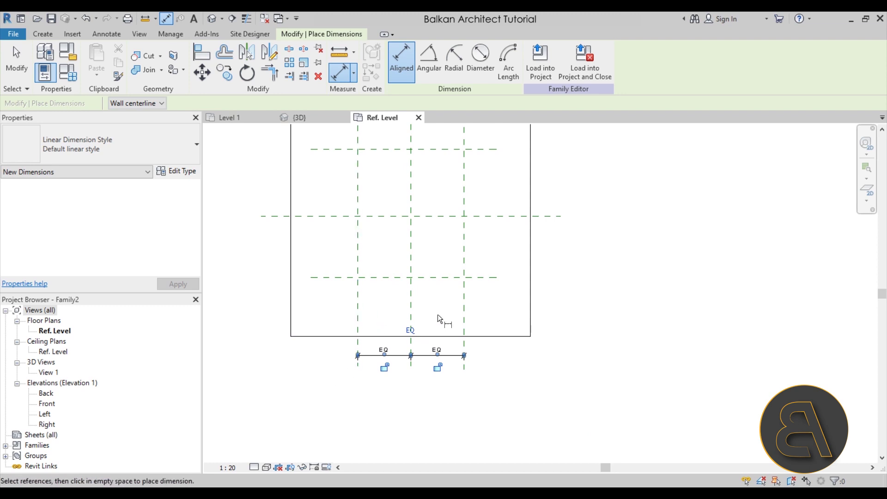
key("Escape")
Step: Add an overall aligned dimension between the two outer vertical reference planes, below the equality dimension
left_click(358, 320)
left_click(464, 325)
left_click(499, 379)
Step: Dimension the lower, centre and upper horizontal reference planes in one string left of the host face and set the segments equal
middle_click_drag(344, 294, 341, 333)
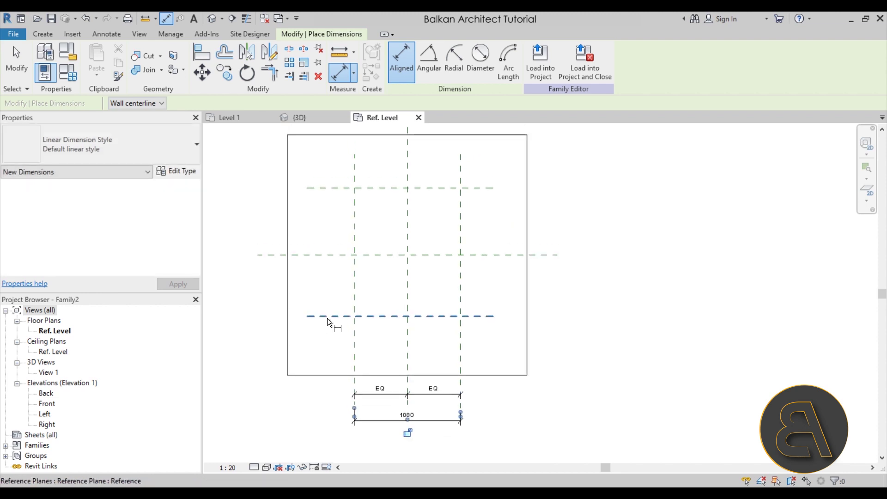
left_click(326, 316)
left_click(323, 255)
left_click(324, 189)
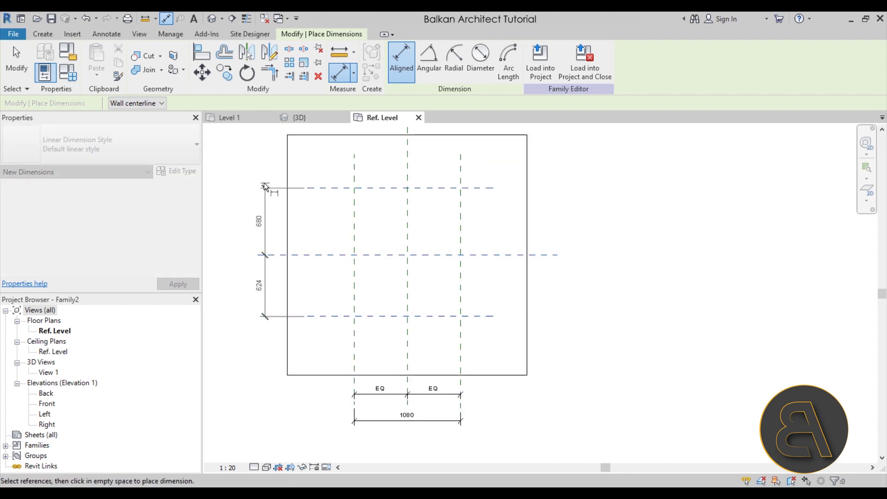
left_click(262, 194)
left_click(287, 253)
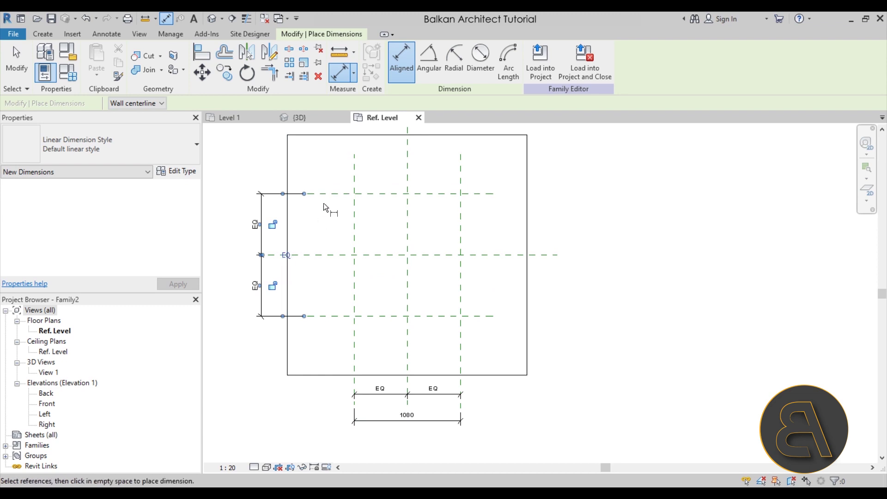
Step: Add an overall aligned dimension between the two outer horizontal reference planes, left of the equality dimension
left_click(336, 316)
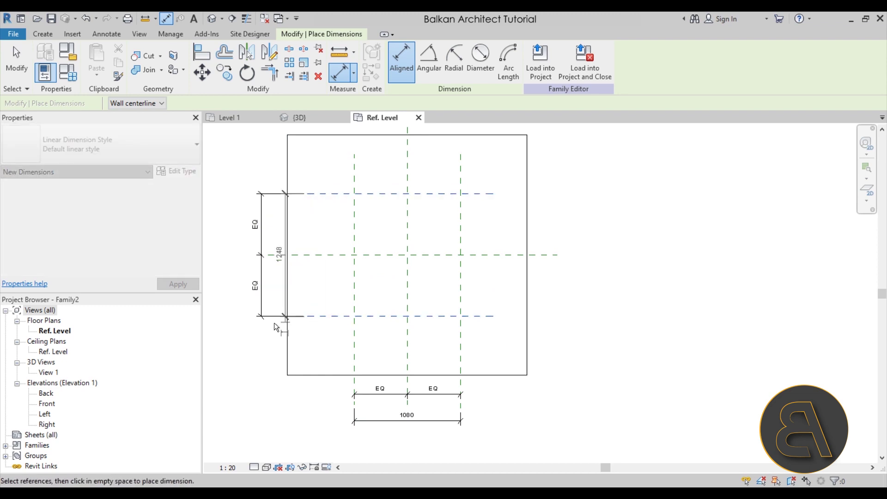
left_click(241, 325)
key("Escape")
key("Escape")
scroll(417, 313, "down", 3)
scroll(423, 407, "up", 3)
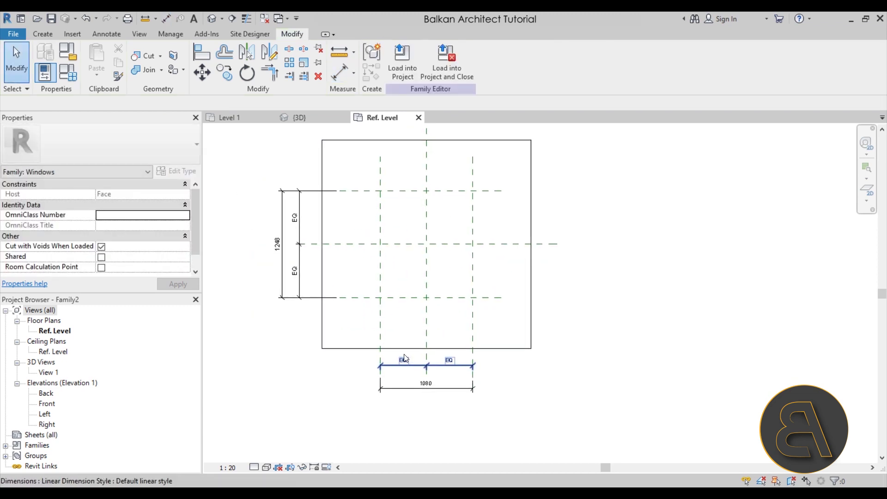
Step: Label the overall dimension between the outer vertical reference planes with a new type parameter named width
scroll(389, 413, "up", 2)
left_click(436, 389)
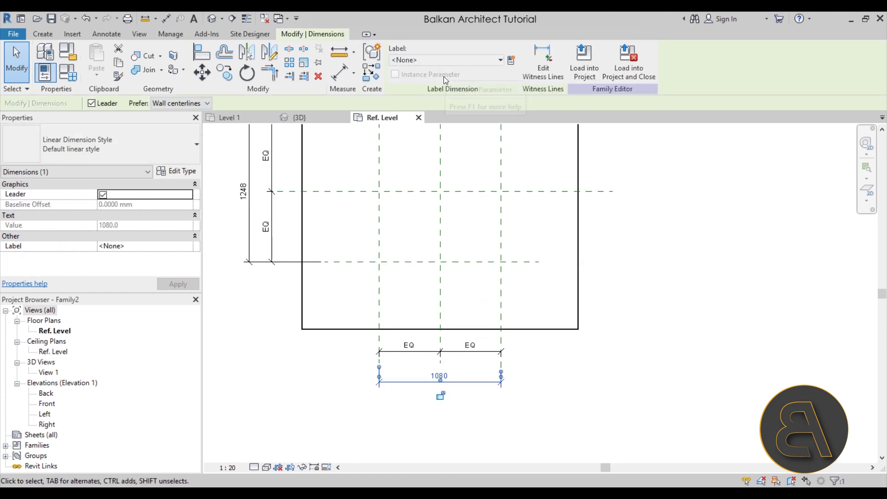
left_click(510, 66)
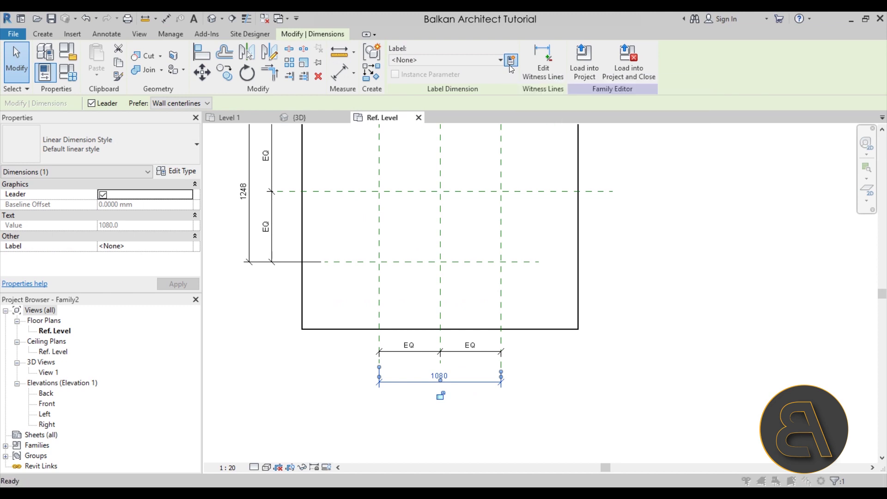
type("width")
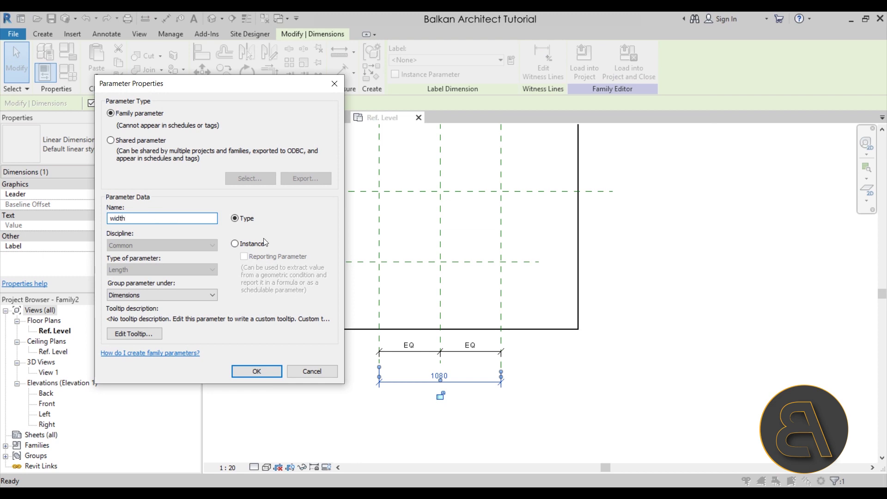
left_click(256, 374)
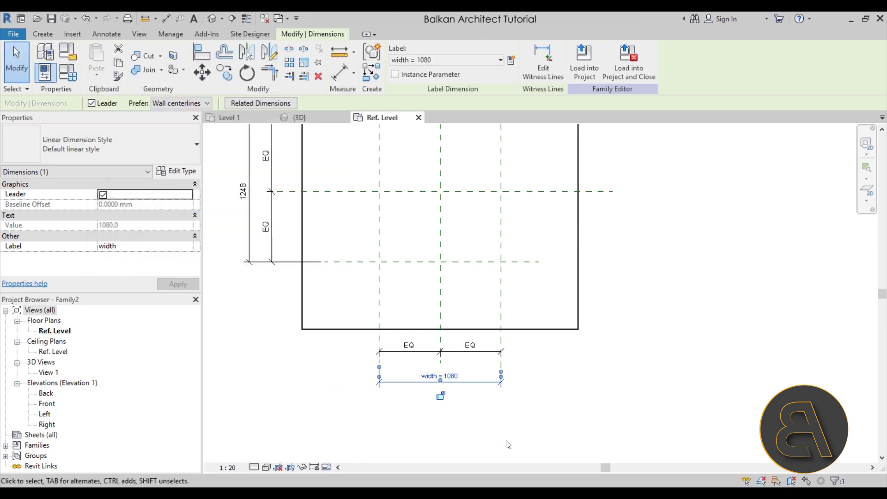
left_click(447, 410)
Step: Label the overall dimension between the outer horizontal reference planes with a new type parameter named height
left_click(305, 262)
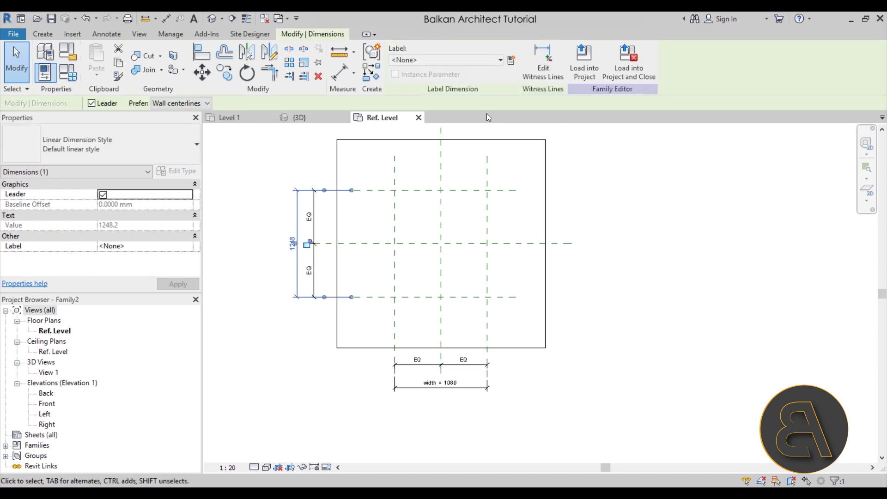
left_click(512, 61)
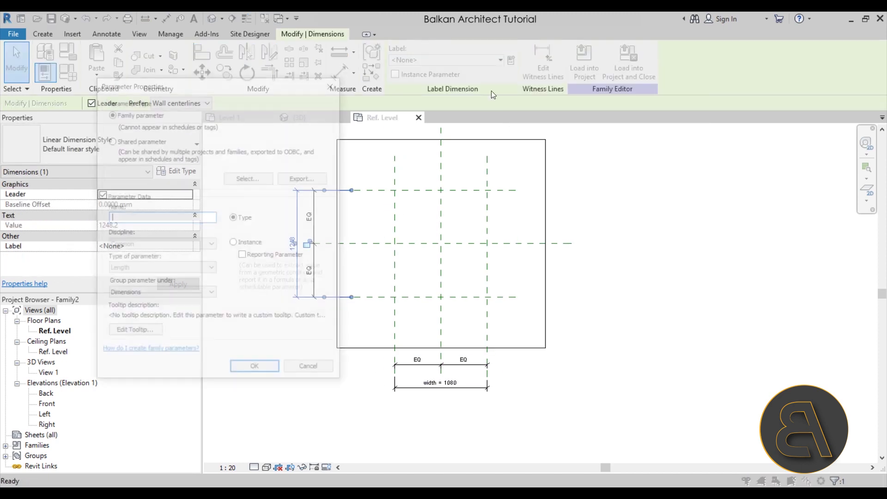
type("height")
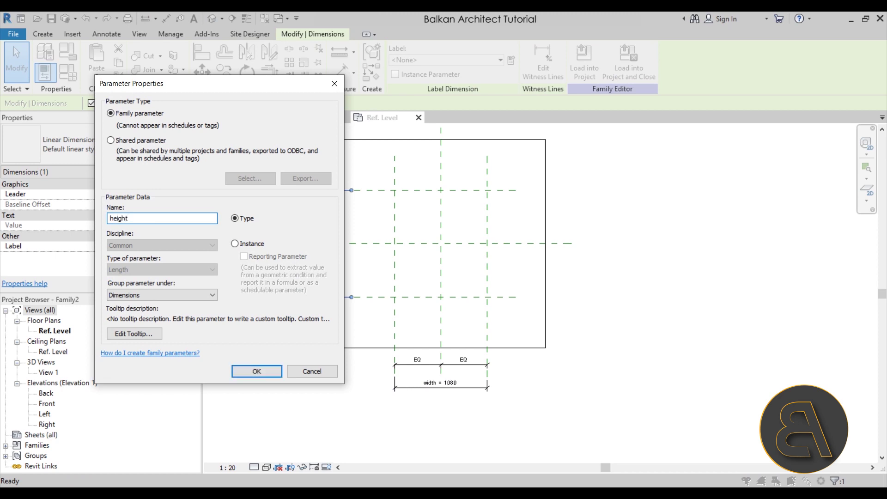
left_click(256, 371)
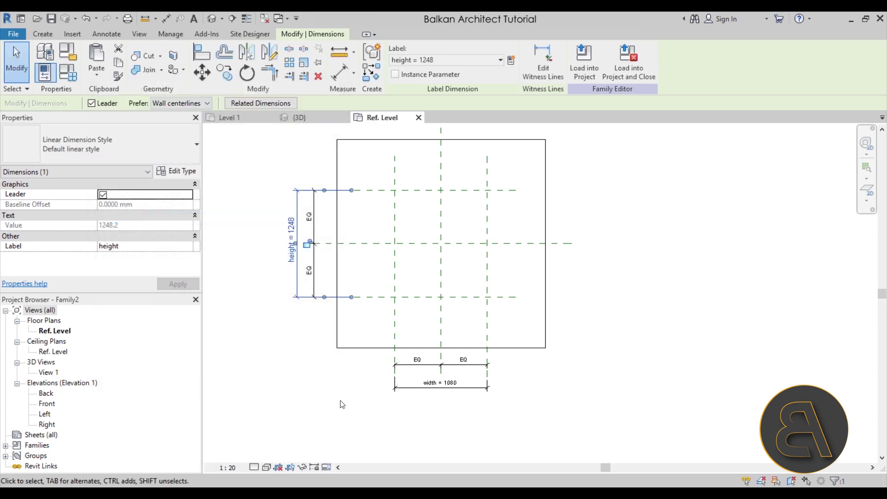
left_click(369, 331)
Step: Set the family type's height parameter to 1400 and its width parameter to 900
scroll(372, 335, "down", 1)
middle_click_drag(372, 335, 375, 340)
left_click(68, 73)
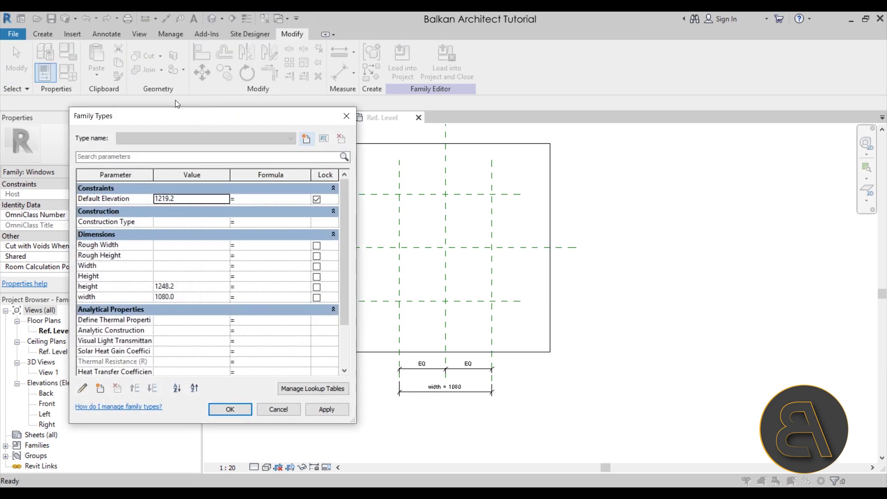
left_click_drag(180, 120, 157, 80)
left_click(170, 247)
type("1")
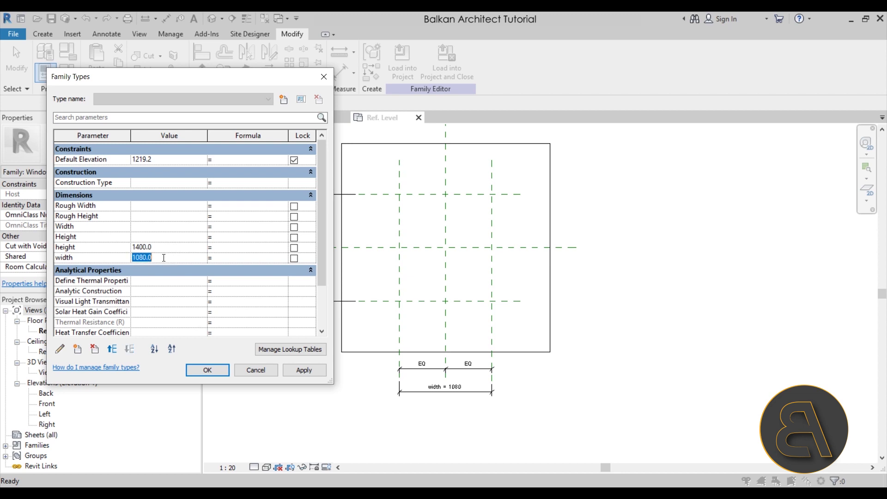
type("90")
left_click(315, 373)
key("Return")
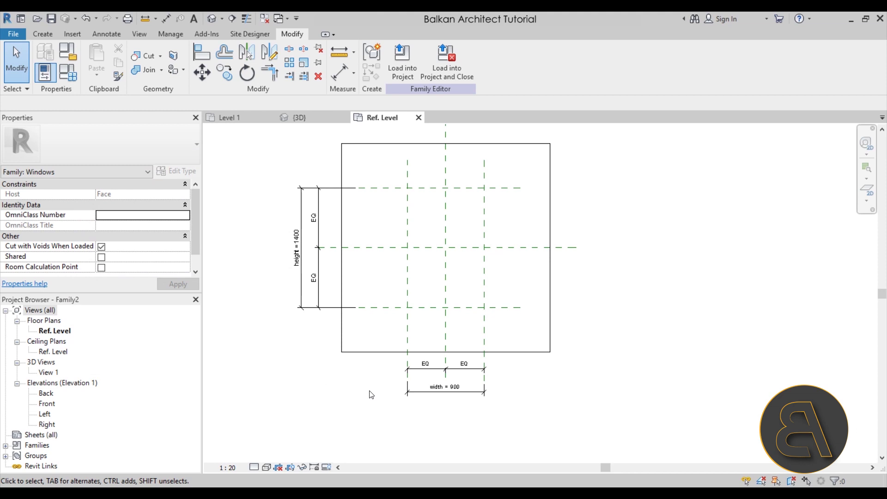
Step: Start a void extrusion and sketch its rectangle between the intersections of the four outer reference planes
left_click(551, 236)
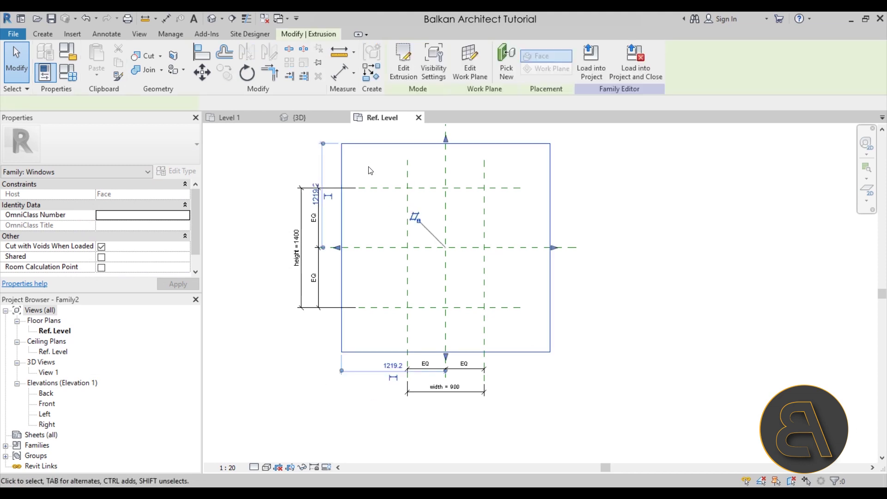
left_click(389, 205)
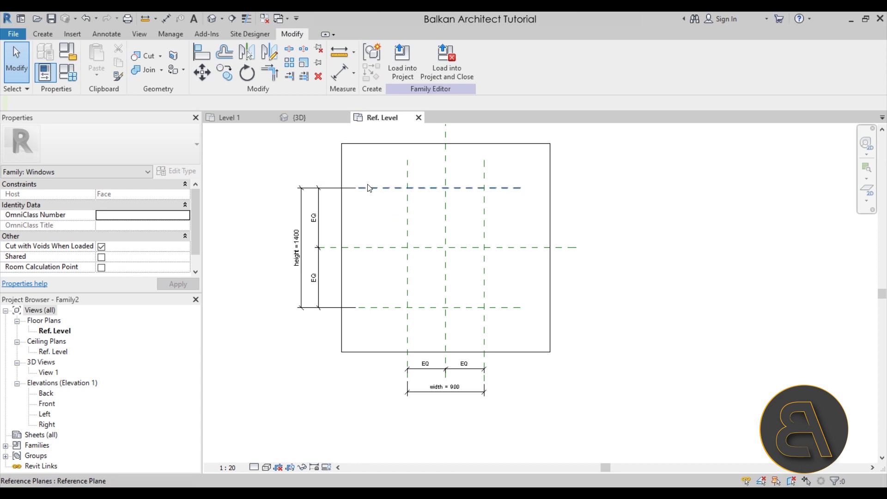
left_click(43, 34)
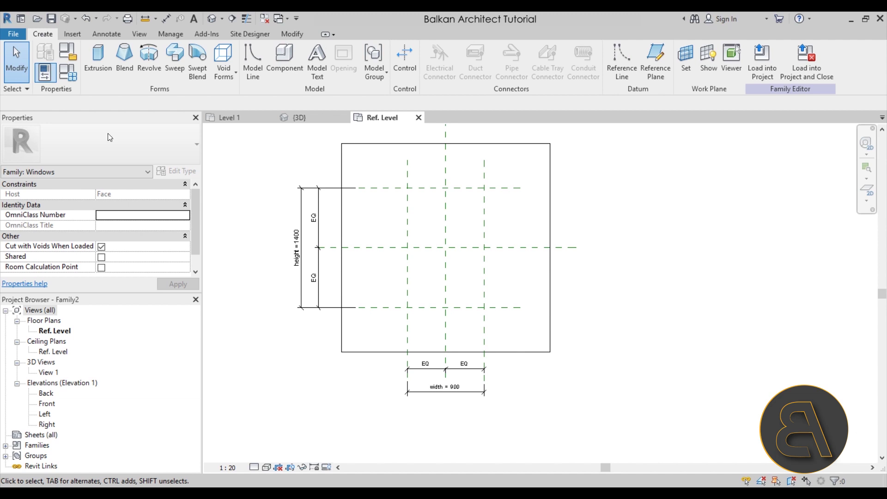
left_click(223, 79)
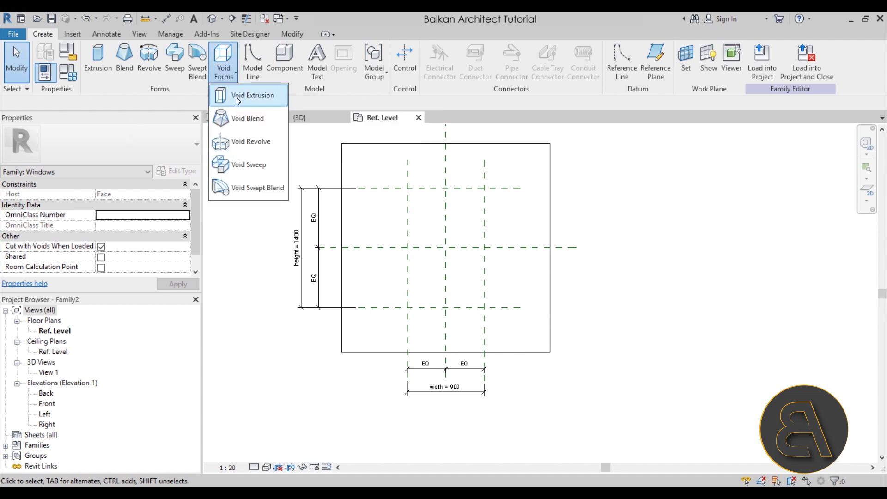
left_click(245, 95)
left_click(437, 54)
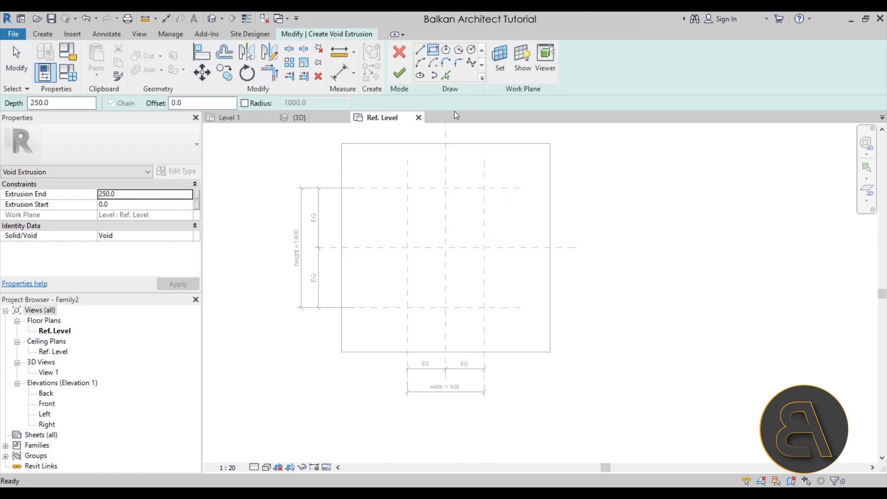
left_click(407, 187)
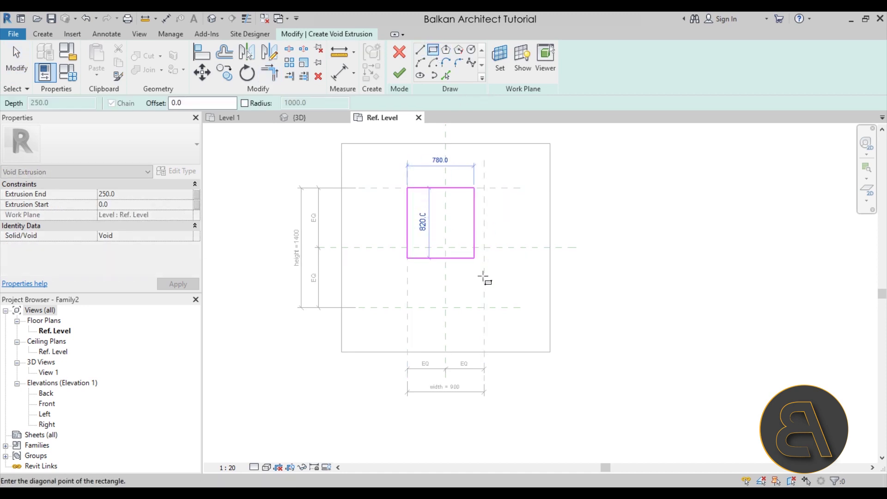
left_click(485, 307)
Step: Lock all four sides of the void's rectangle to the reference planes and finish the void extrusion
left_click(420, 209)
left_click(428, 290)
left_click(460, 287)
left_click(464, 251)
scroll(462, 222, "up", 2)
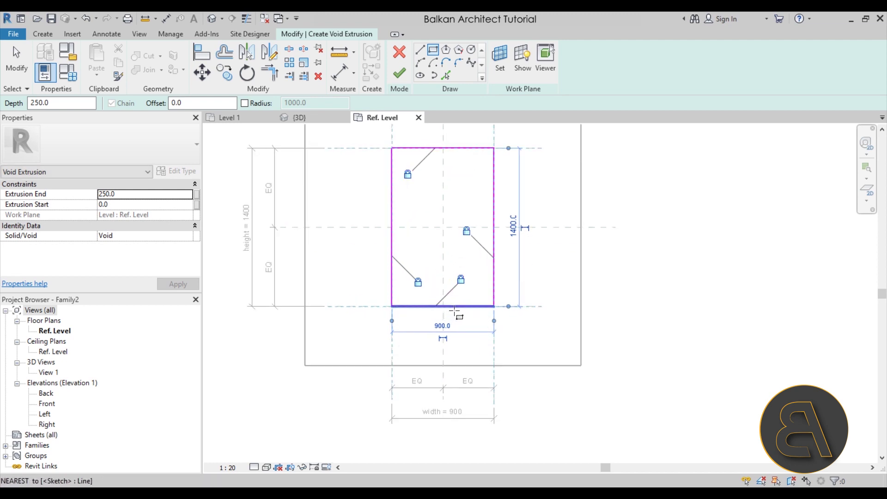
middle_click_drag(461, 214, 442, 234)
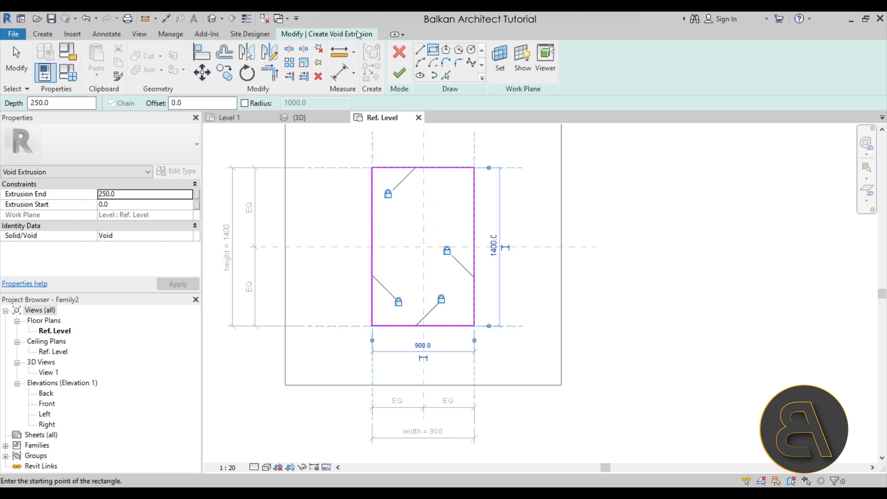
left_click(399, 72)
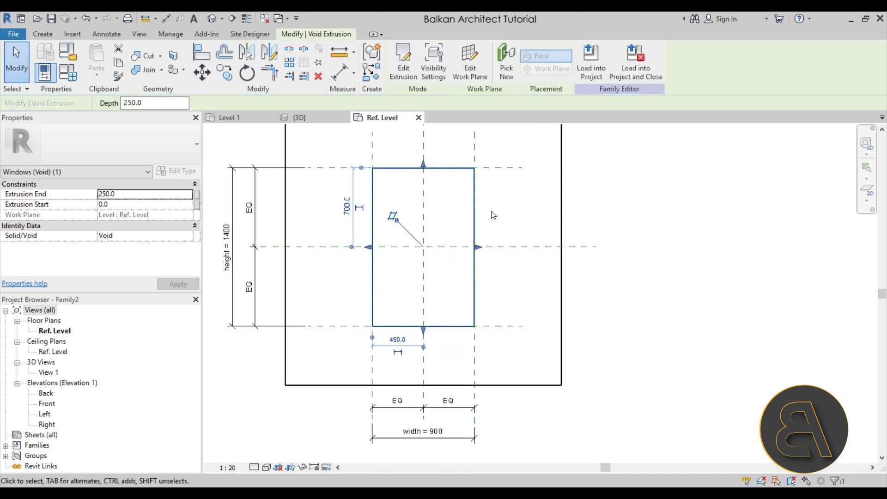
Step: Open the Left elevation to work on the void's depth relative to the host
scroll(313, 353, "down", 3)
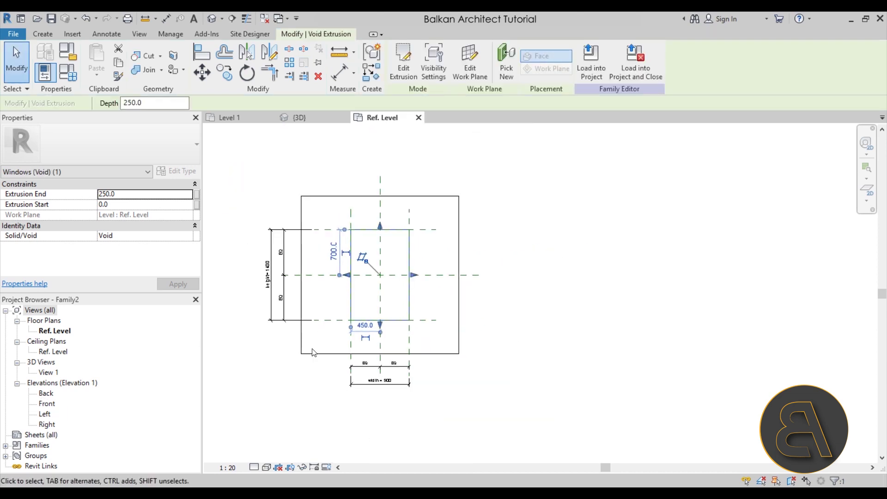
double_click(44, 414)
scroll(470, 287, "down", 2)
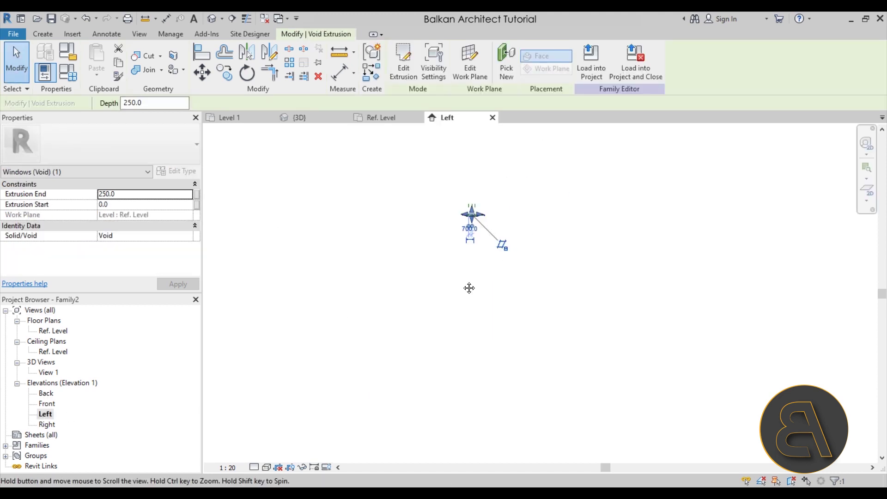
scroll(437, 246, "up", 5)
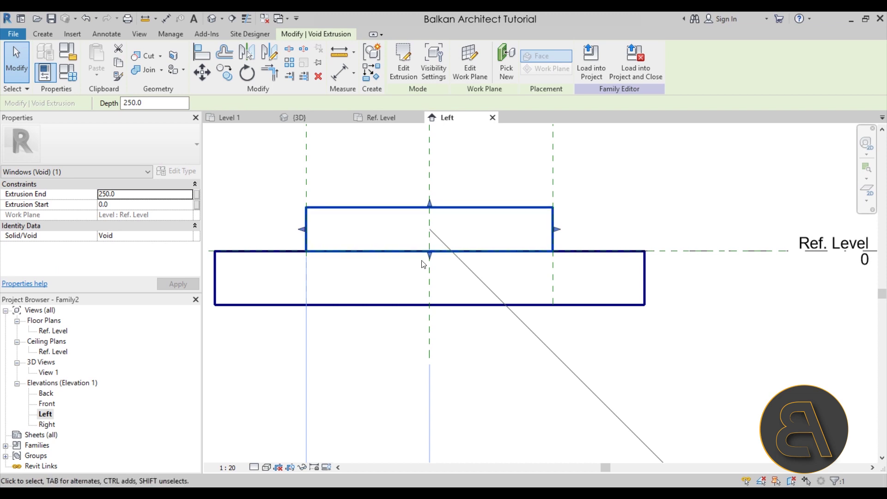
Step: Stretch the void extrusion down through the host to an extrusion end of about -1072 mm
mouse_move(429, 251)
left_mouse_down()
mouse_move(428, 240)
mouse_move(429, 254)
left_mouse_up()
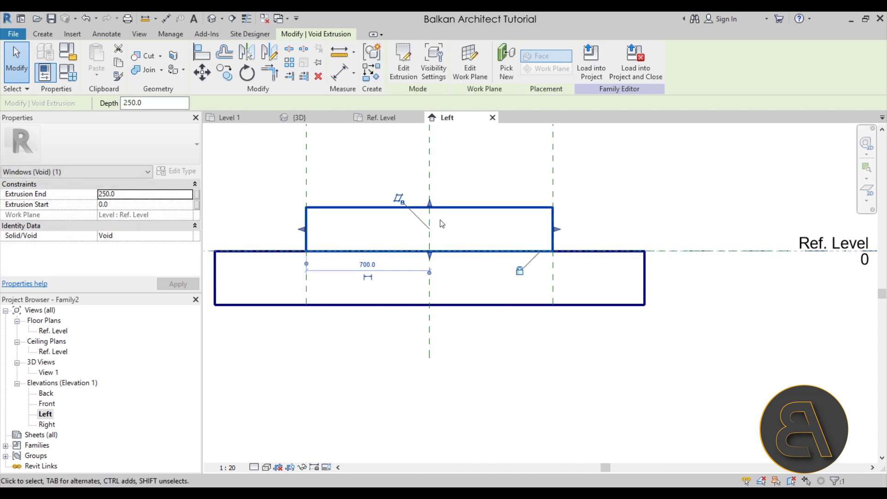
left_click_drag(429, 208, 432, 349)
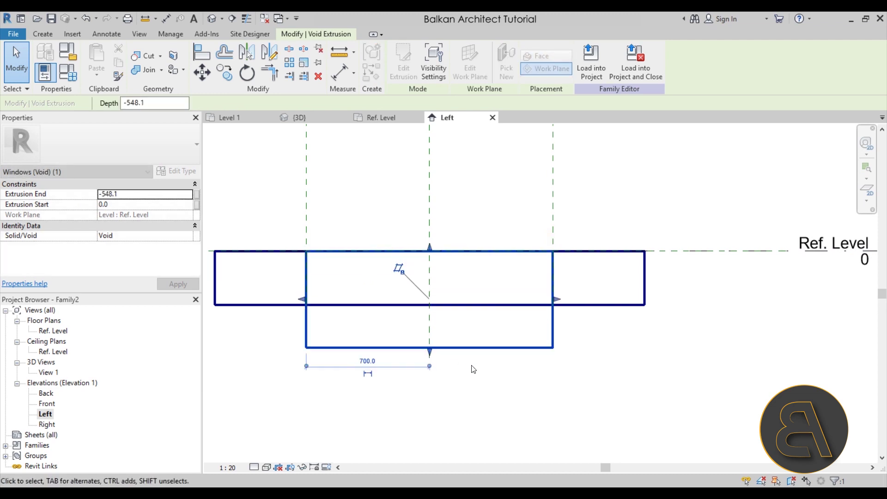
scroll(468, 365, "down", 2)
middle_click_drag(479, 333, 477, 317)
scroll(478, 316, "up", 1)
left_click_drag(447, 306, 446, 356)
left_click(527, 374)
left_click(516, 324)
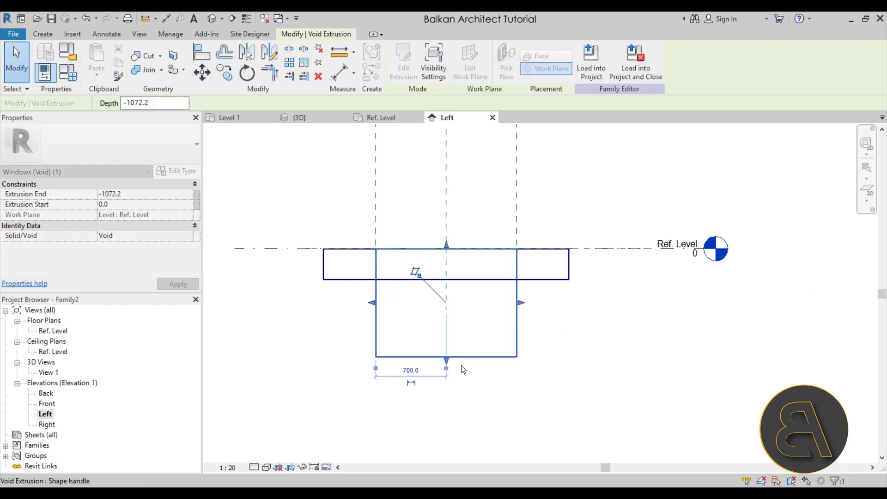
Step: Set the void's Extrusion End to -500
left_click(143, 194)
type("-500")
left_click(189, 286)
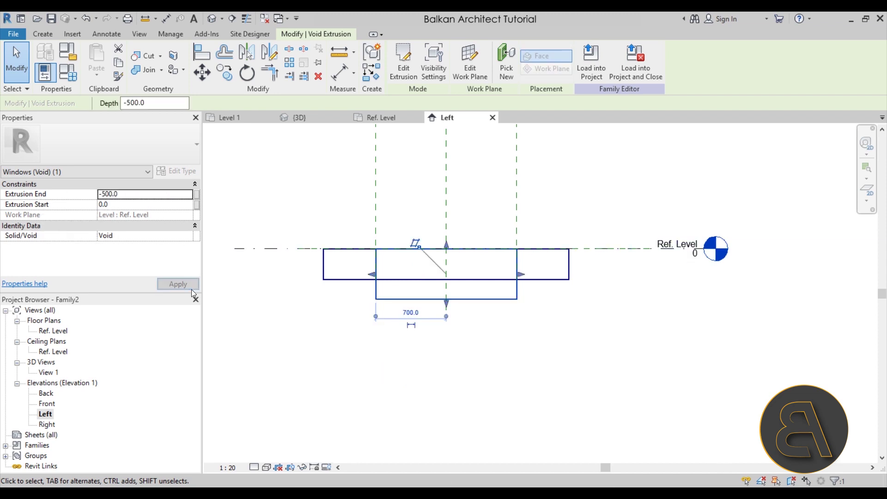
left_click(396, 346)
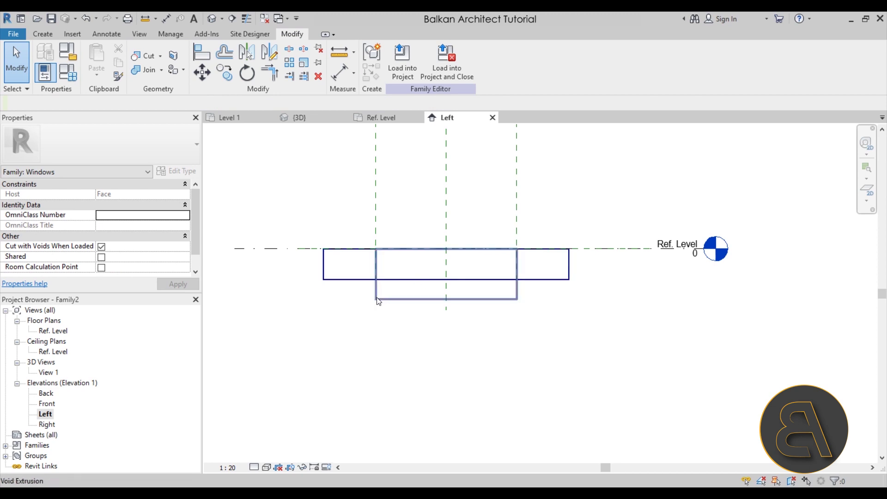
Step: Open the 3D view and cut the host extrusion with the void extrusion
left_click(212, 19)
middle_click_drag(408, 224, 411, 250, "shift")
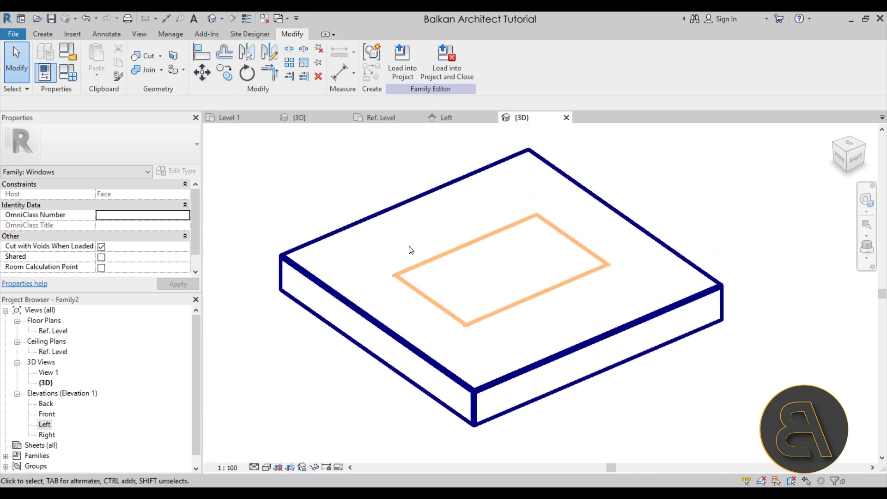
scroll(411, 251, "up", 1)
left_click(147, 60)
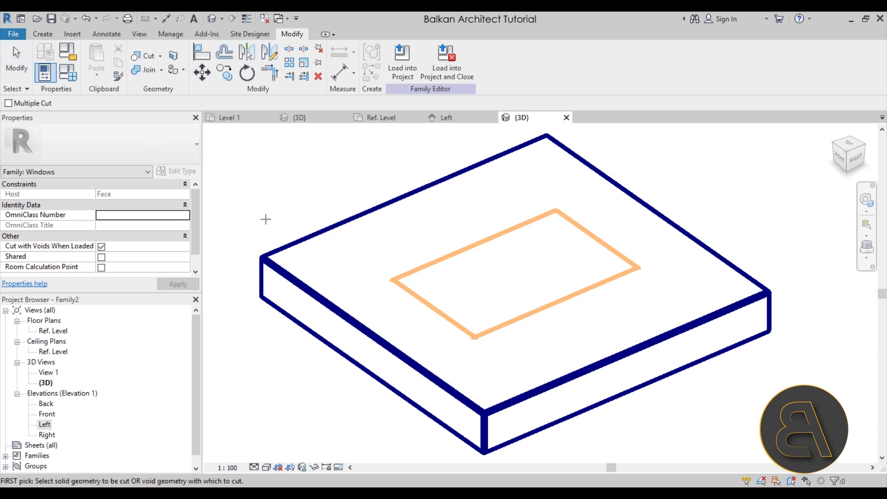
left_click(301, 251)
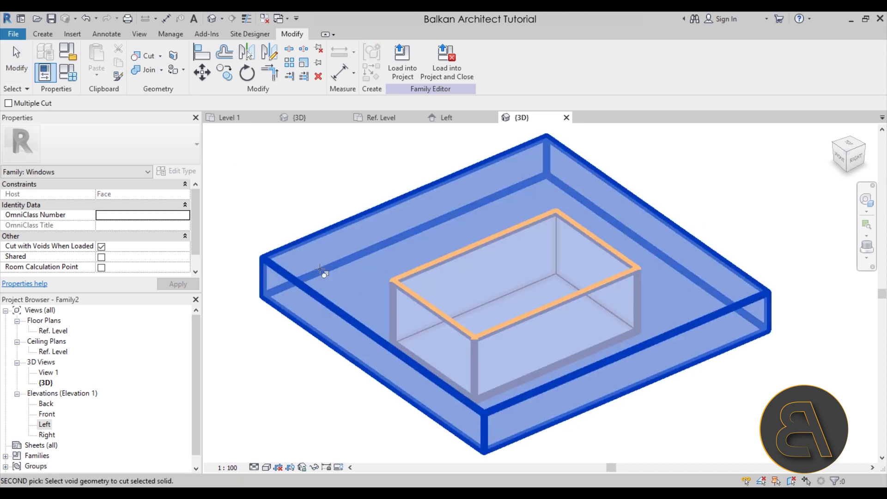
left_click(580, 227)
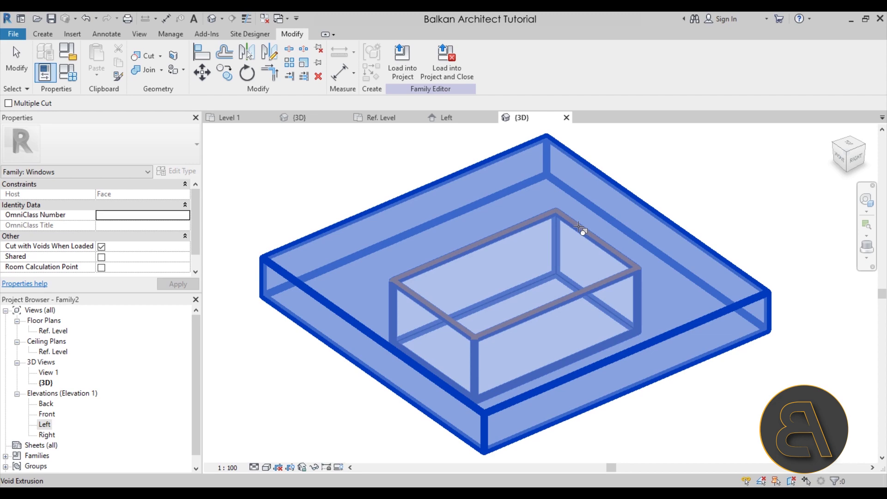
scroll(485, 193, "down", 3)
middle_click_drag(485, 192, 437, 224, "shift")
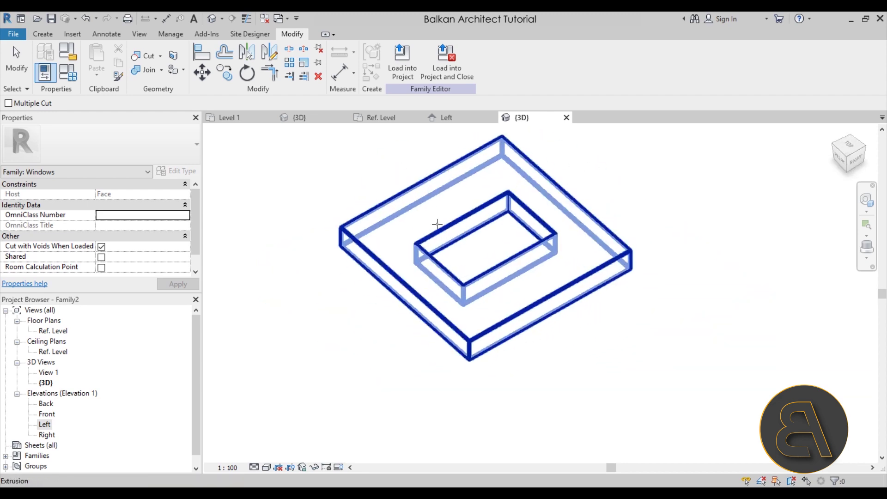
Step: In the Ref. Level plan, sketch a solid extrusion's rectangle around the opening and lock its four sides to the reference planes
left_click(378, 118)
key("Escape")
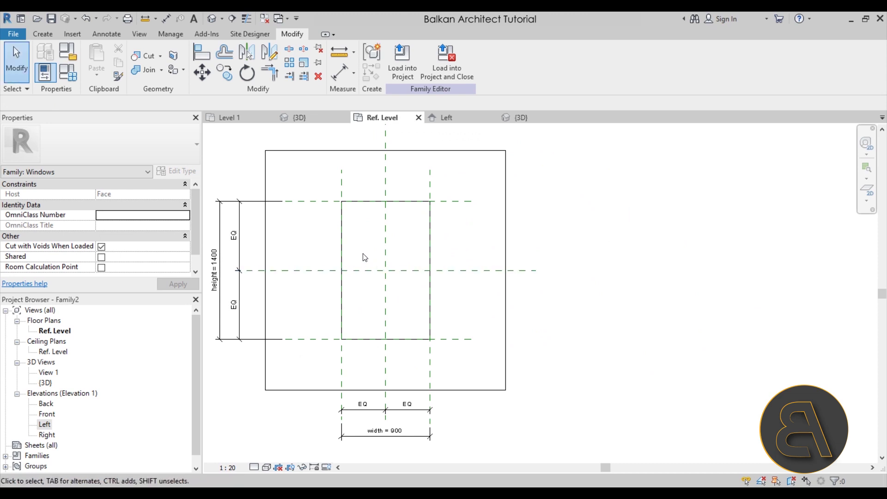
left_click(46, 38)
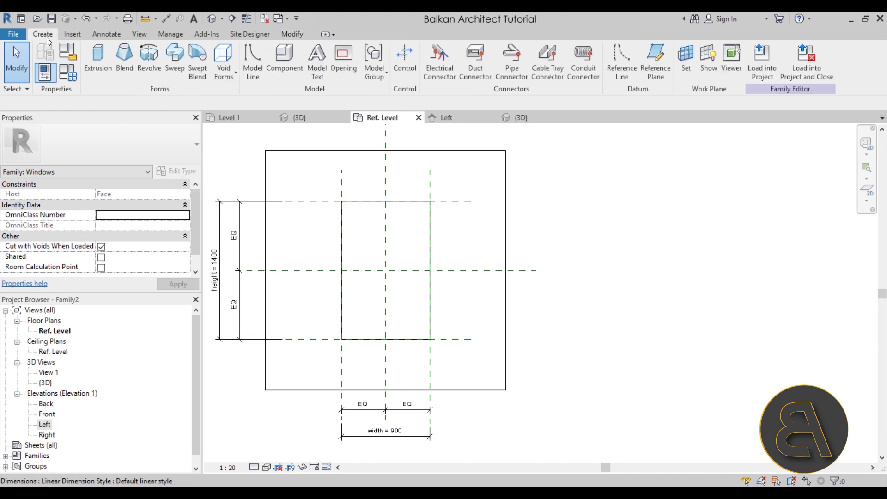
left_click(98, 70)
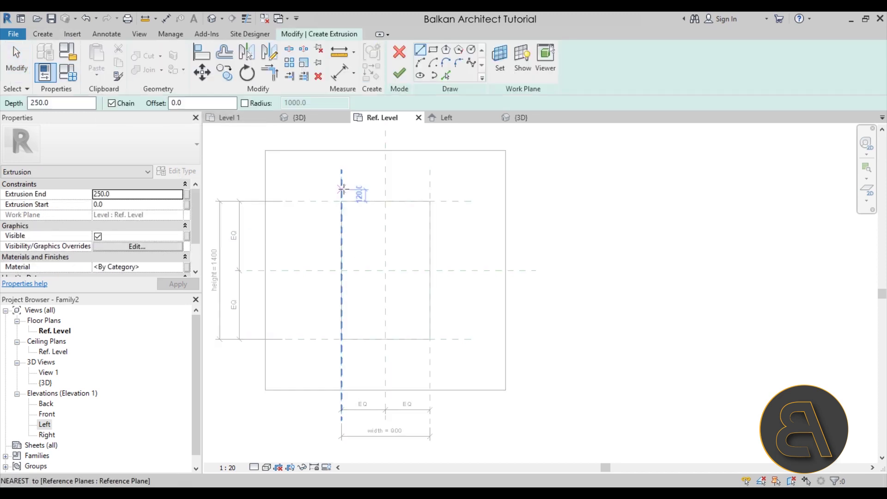
left_click(433, 51)
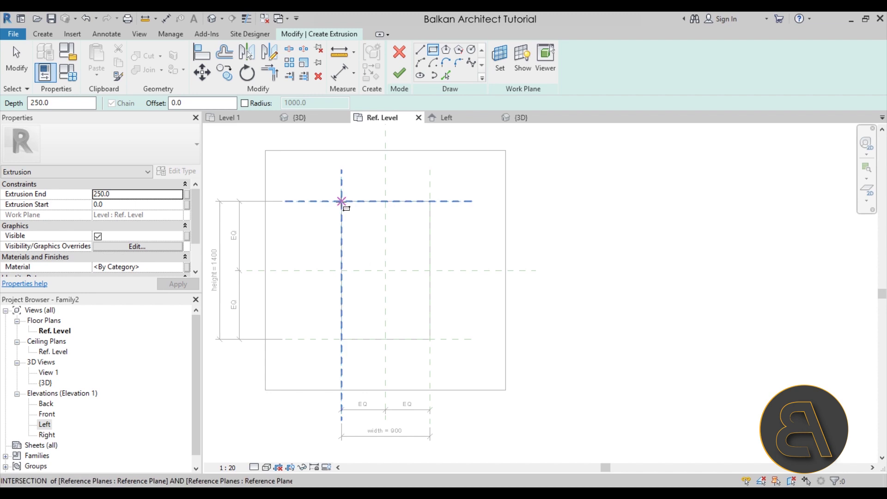
left_click(342, 201)
left_click(430, 339)
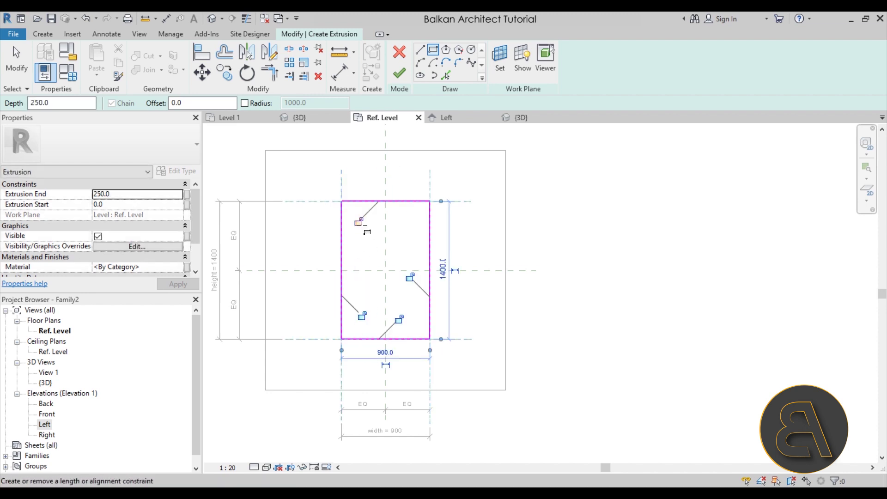
left_click(399, 318)
left_click(410, 277)
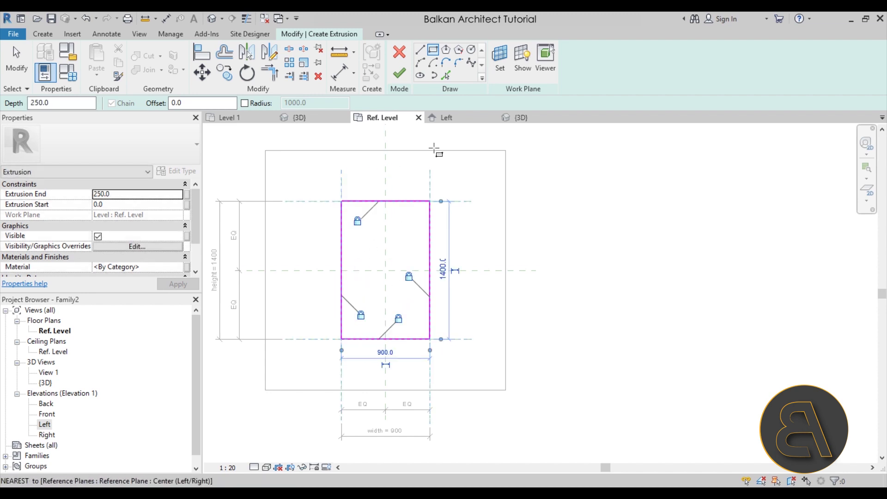
Step: Sketch a second rectangle offset 60 mm inward from the locked outer rectangle to form the frame profile
left_click(204, 103)
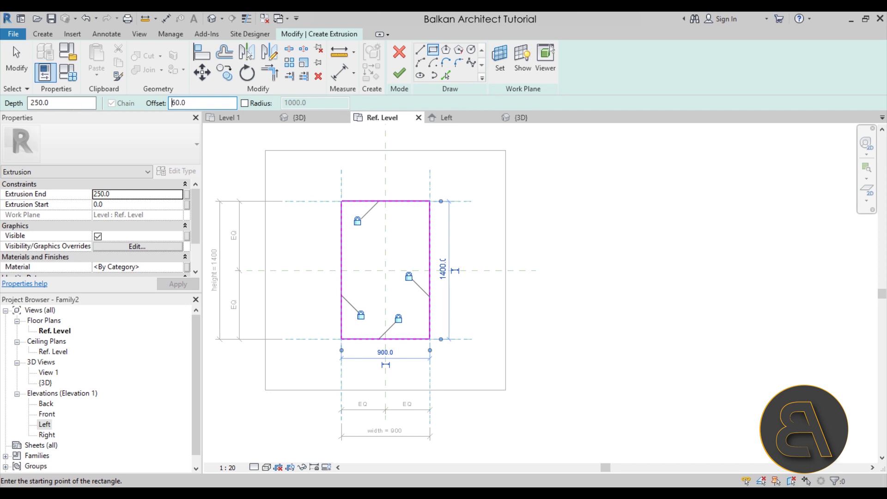
left_click(341, 201)
scroll(444, 345, "up", 2)
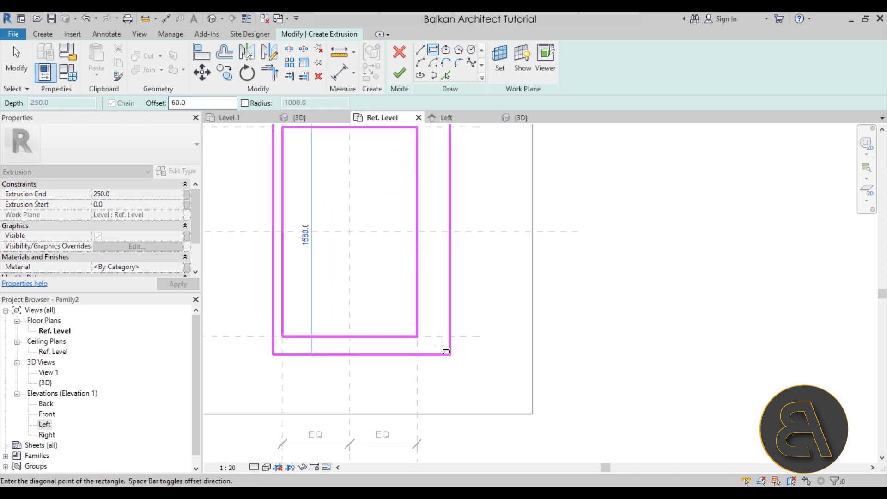
key("space")
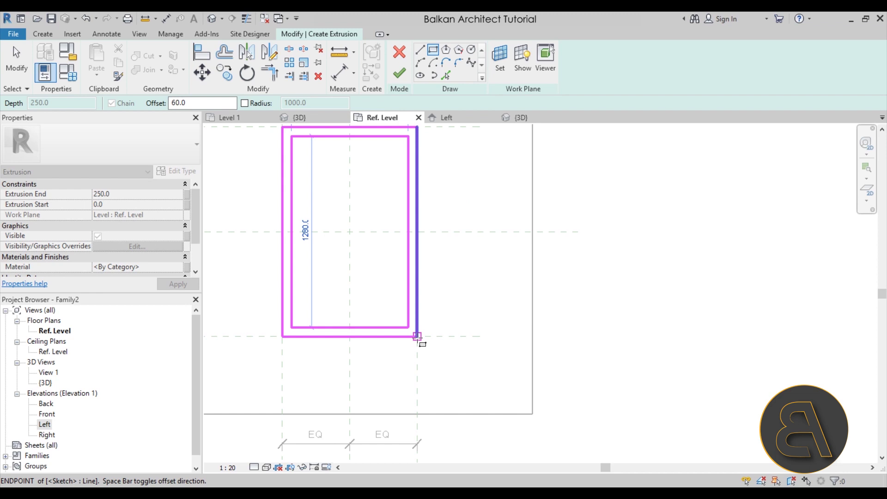
left_click(418, 336)
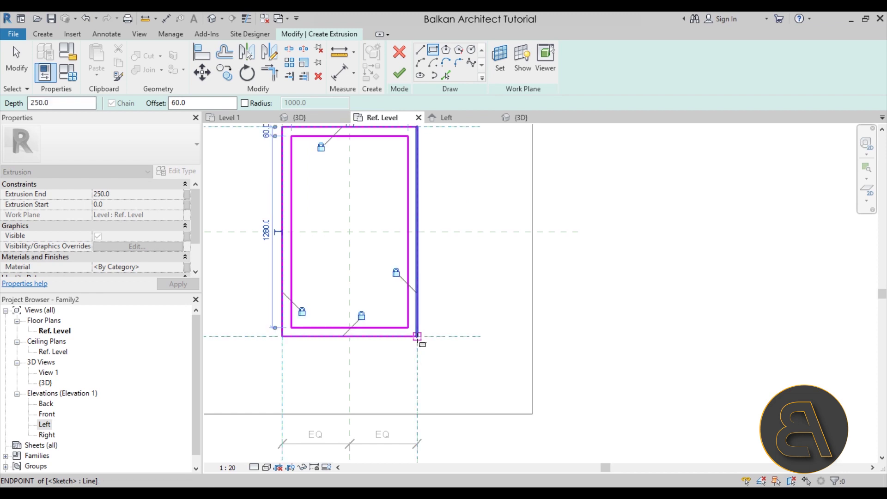
key("Escape")
key("Escape")
scroll(354, 235, "down", 1)
scroll(354, 235, "up", 1)
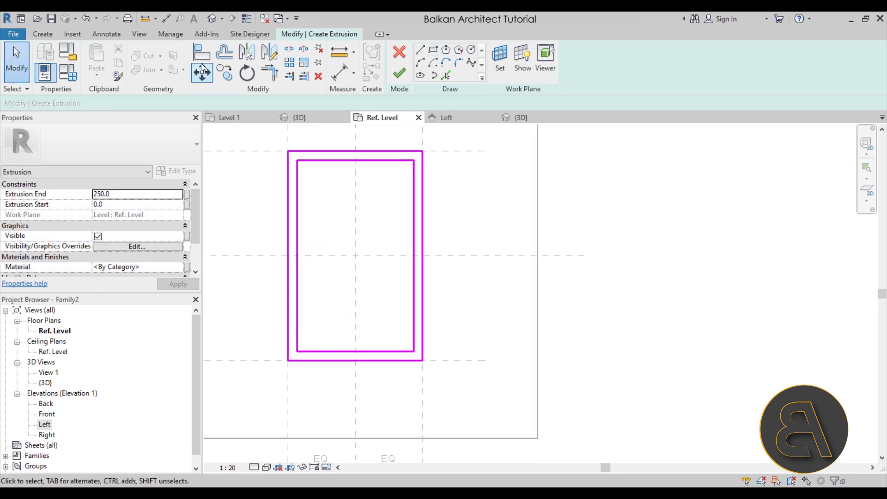
Step: Dimension the gaps between the upper and lower reference planes and the inner rectangle's adjacent sides
left_click(166, 18)
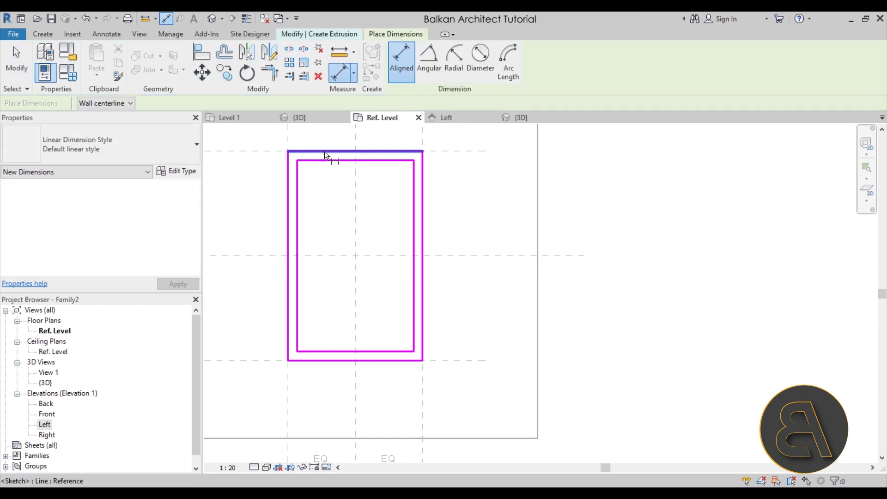
left_click(464, 154)
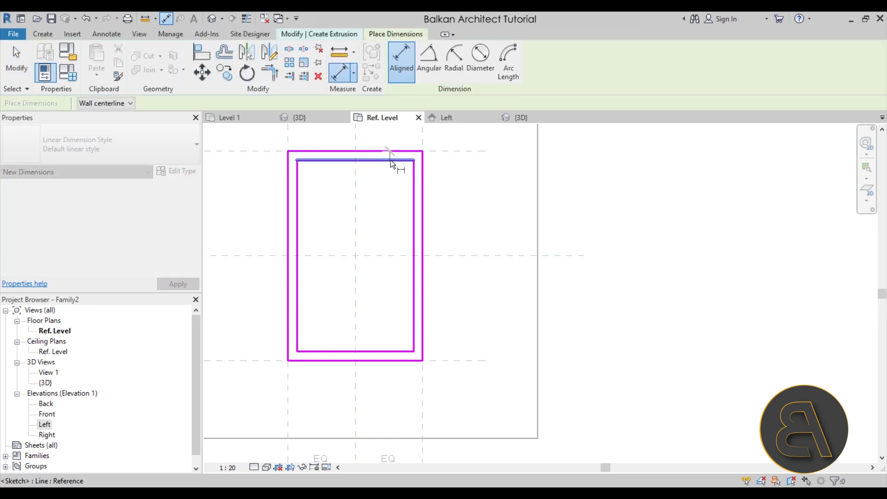
left_click(390, 161)
left_click(481, 200)
middle_click_drag(480, 200, 481, 231)
middle_click_drag(410, 221, 420, 257)
left_click(466, 407)
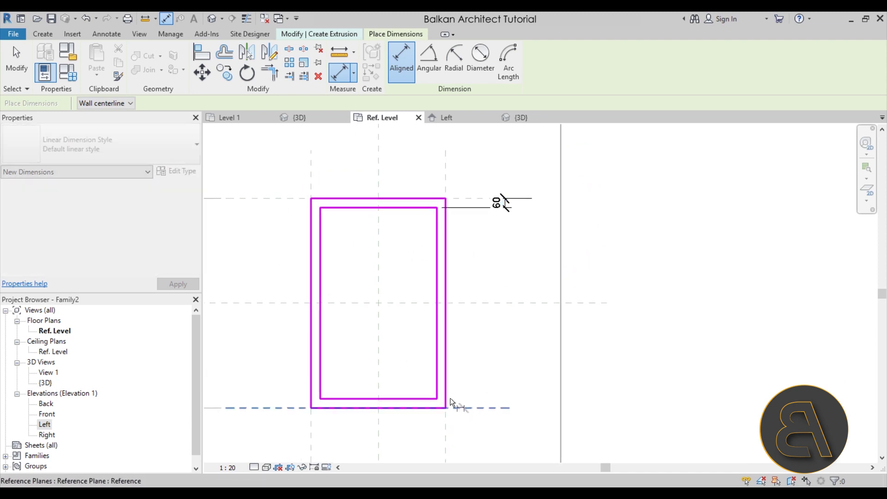
left_click(414, 398)
left_click(506, 360)
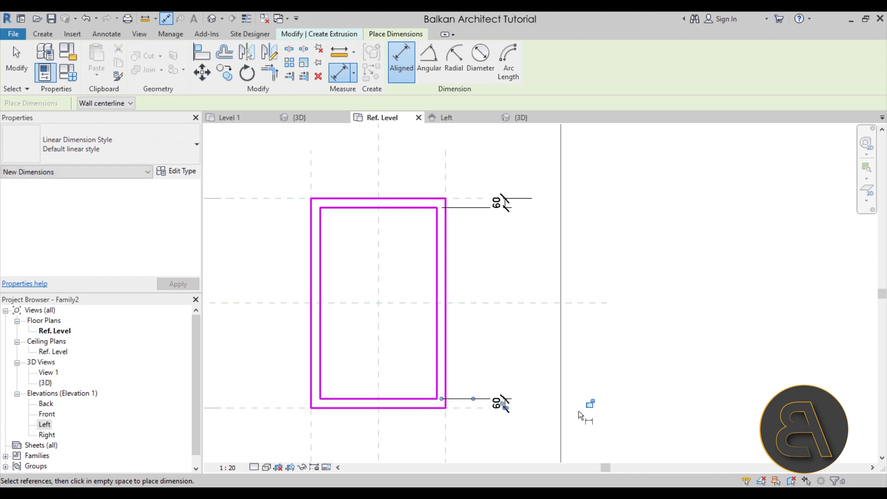
Step: Dimension the gaps between the two side reference planes and the inner rectangle, and finish the extrusion sketch
left_click(312, 418)
left_click(319, 383)
left_click(336, 168)
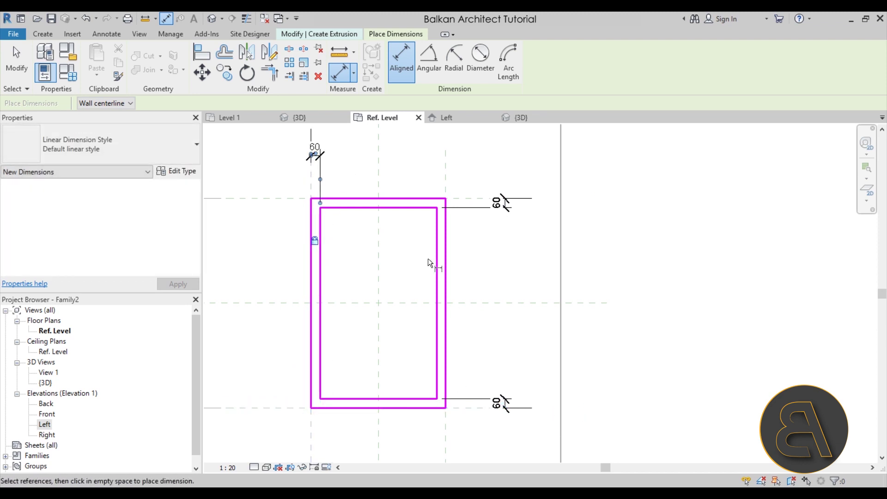
scroll(430, 265, "down", 2)
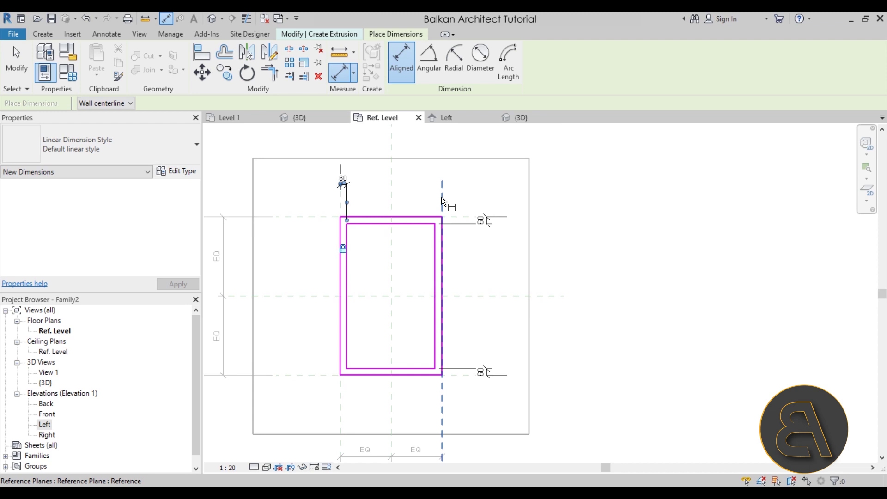
left_click(442, 196)
left_click(432, 244)
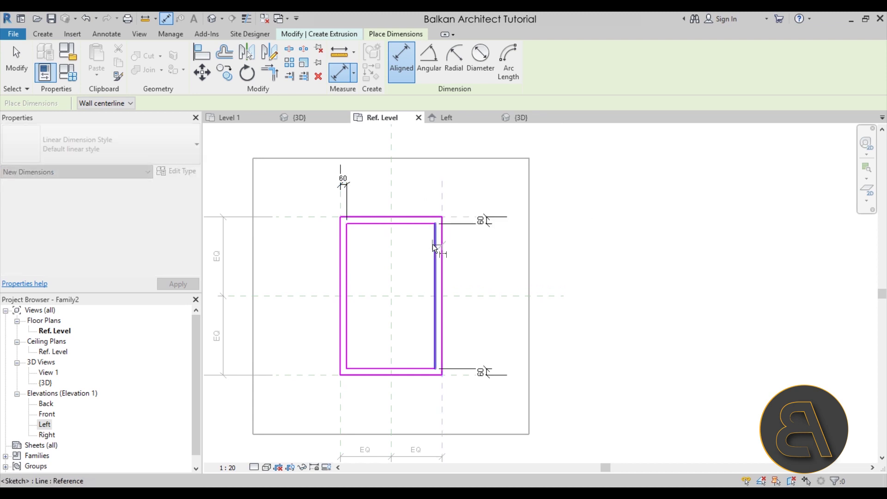
left_click(418, 184)
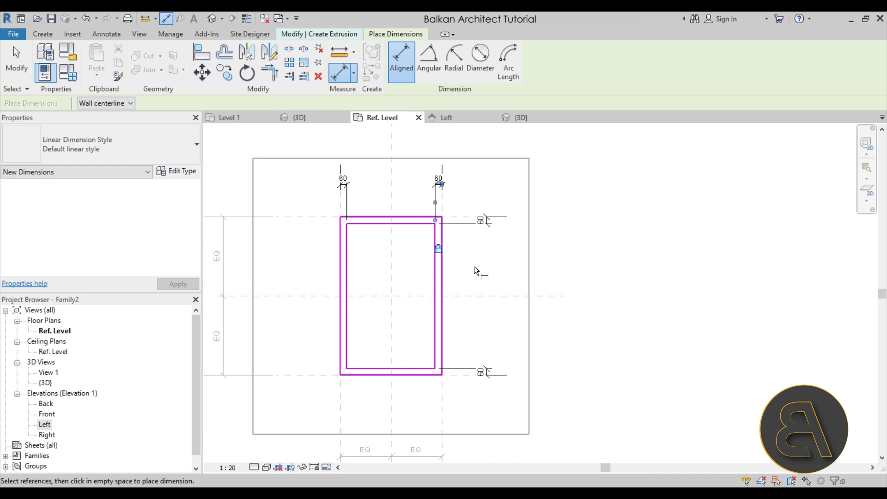
key("Escape")
key("Escape")
scroll(474, 266, "down", 1)
left_click(400, 72)
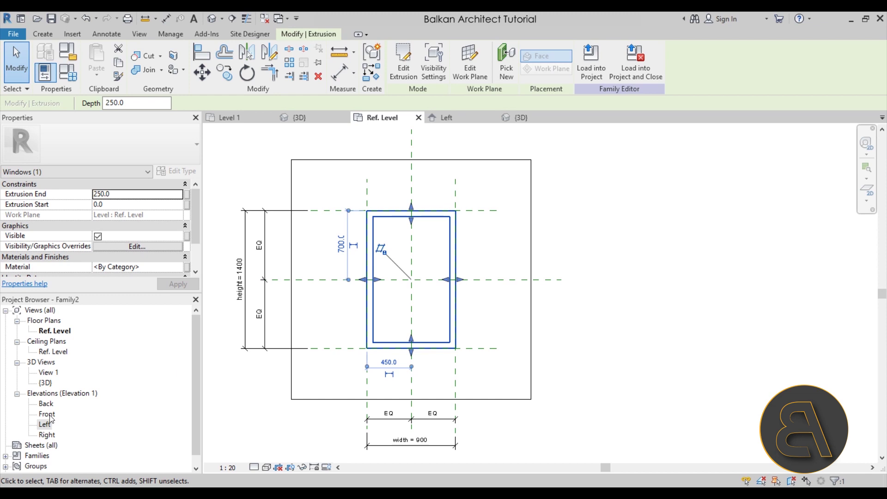
Step: In the Left elevation, set the frame extrusion's Extrusion End to -300
double_click(46, 424)
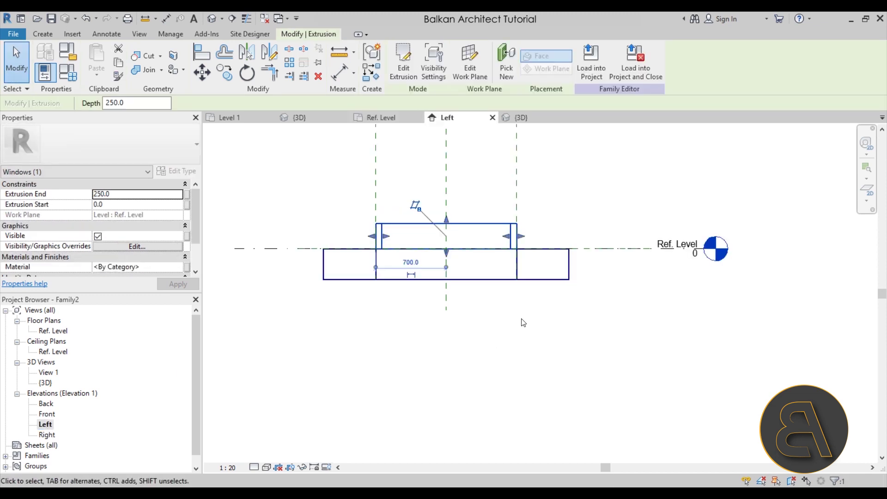
scroll(521, 319, "up", 2)
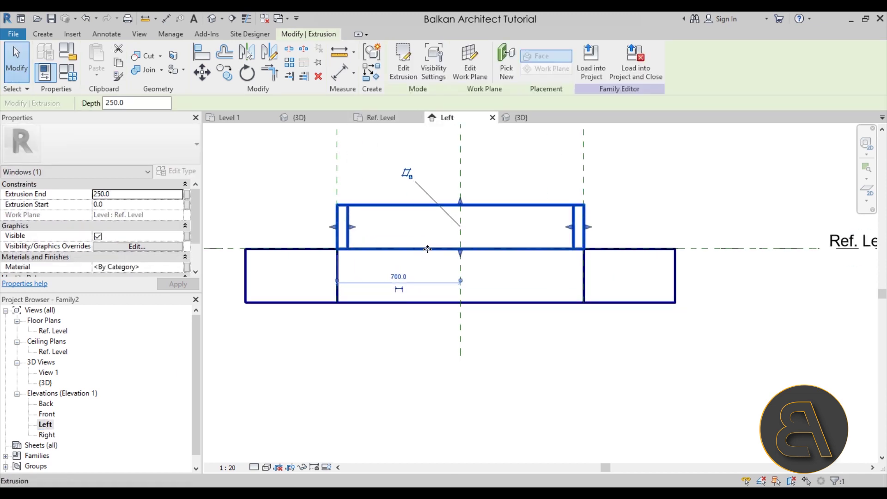
left_click(158, 196)
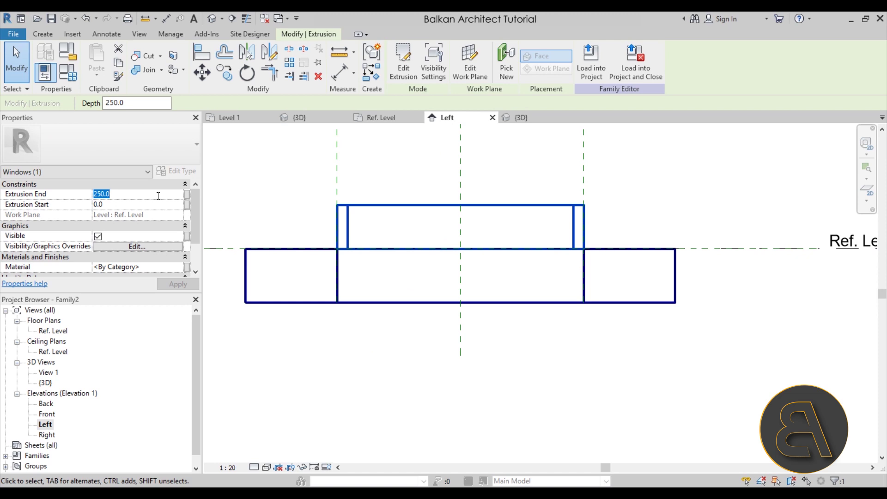
type("-30")
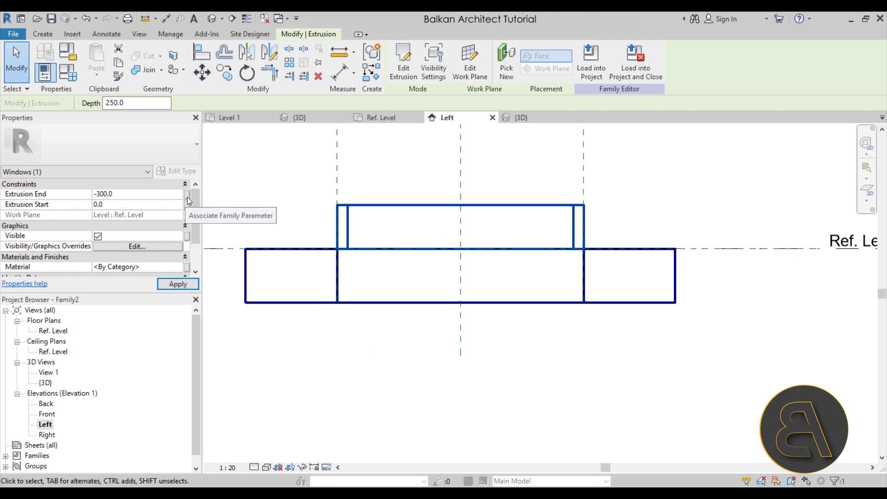
Step: Associate the frame's Extrusion End with a new type parameter named "wall thickness", grouped under Dimensions
left_click(188, 200)
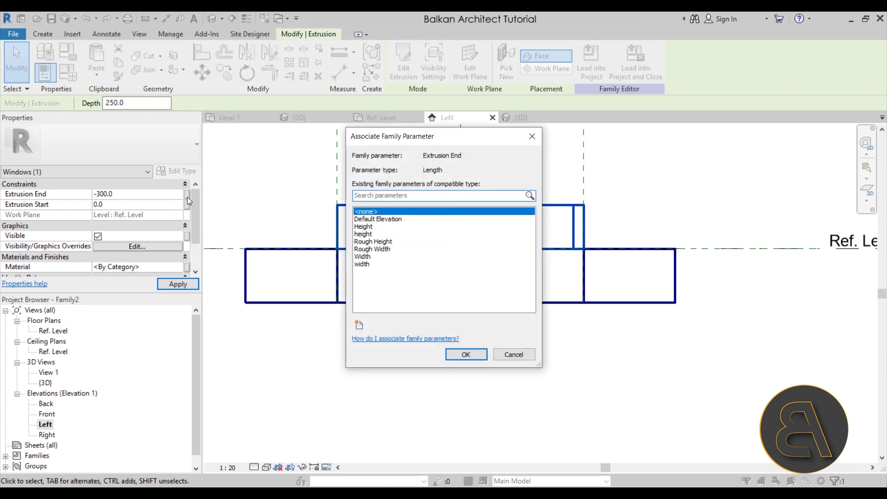
left_click(360, 326)
type("wall thickness")
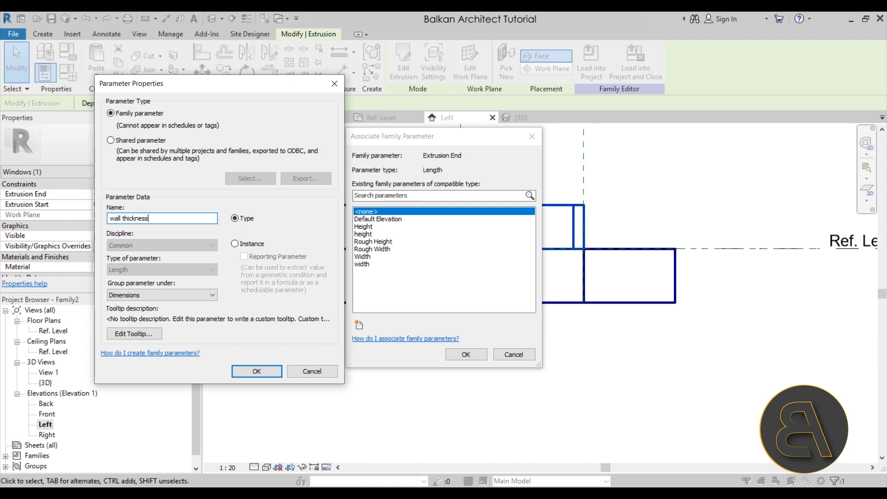
key("Return")
left_click(479, 355)
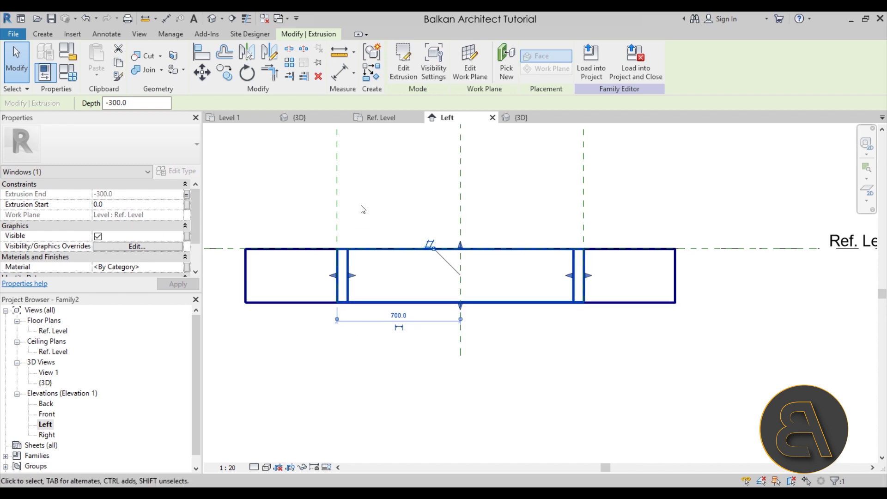
left_click(375, 358)
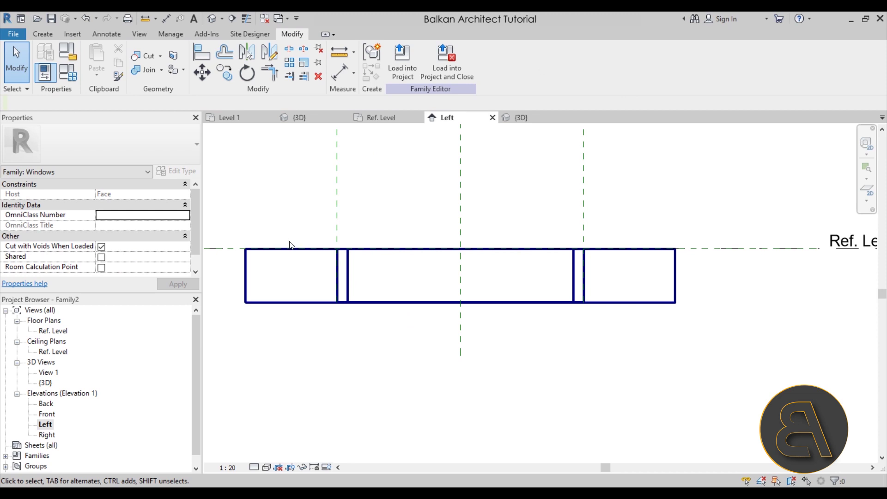
Step: Open the 3D view, inspect the frame in the opening and turn on thin line display
left_click(343, 276)
left_click(376, 232)
left_click(212, 20)
middle_click_drag(415, 231, 383, 237, "shift")
scroll(439, 240, "up", 5)
left_click(450, 249)
scroll(450, 250, "down", 3)
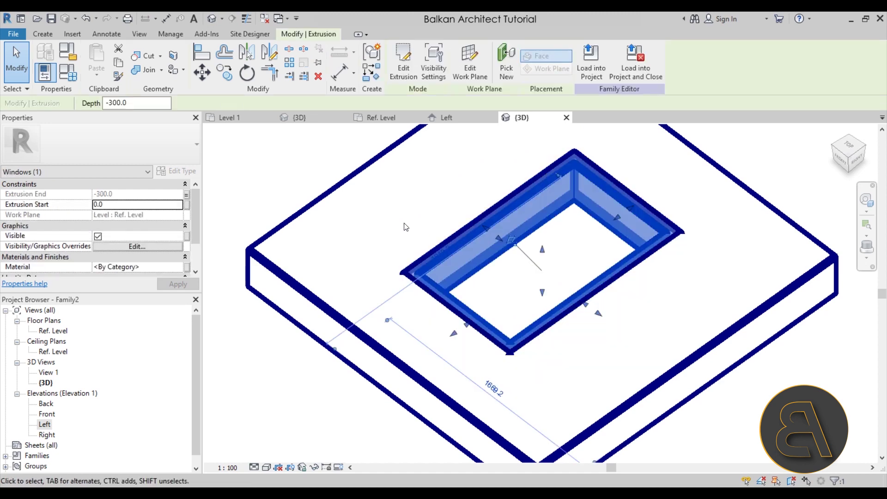
left_click(247, 18)
key("Escape")
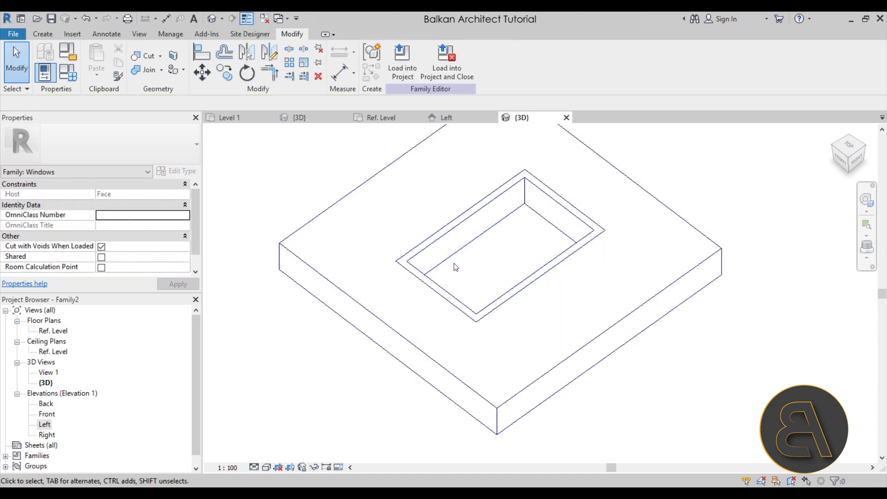
Step: Search the materials for "wood" and assign Birch to the frame extrusion
scroll(465, 273, "up", 3)
left_click(454, 249)
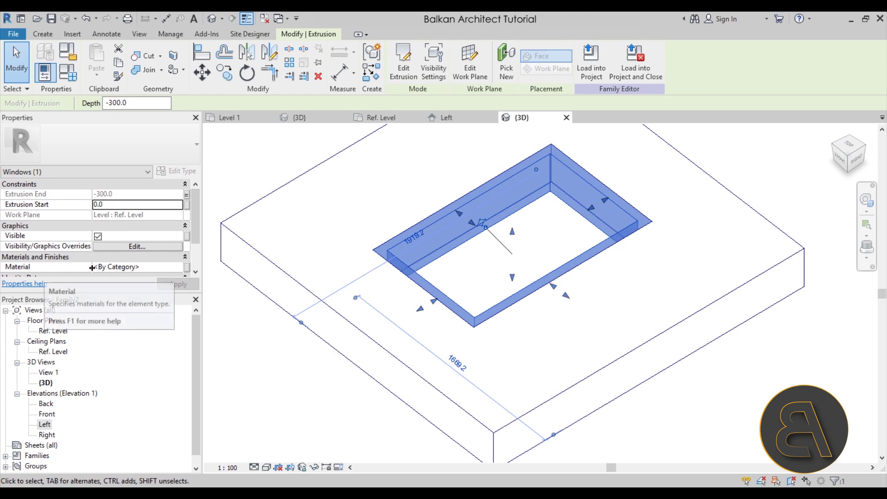
left_click(179, 268)
left_click(178, 267)
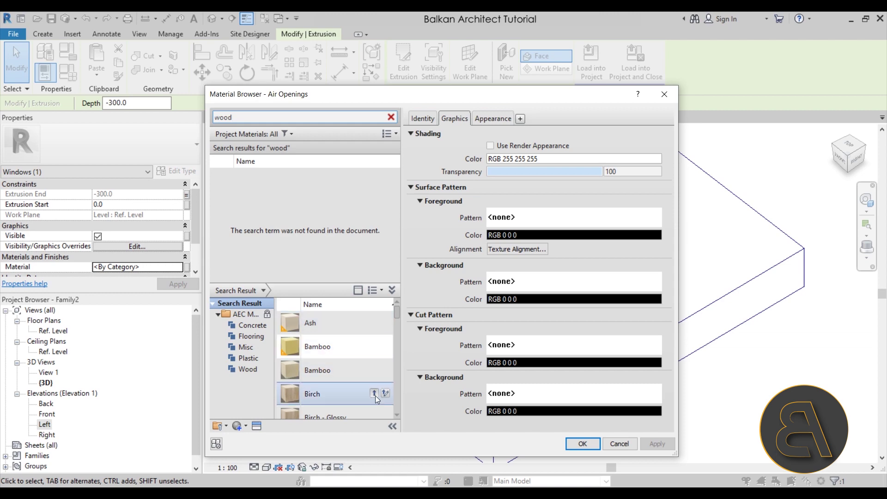
left_click(374, 394)
left_click(652, 444)
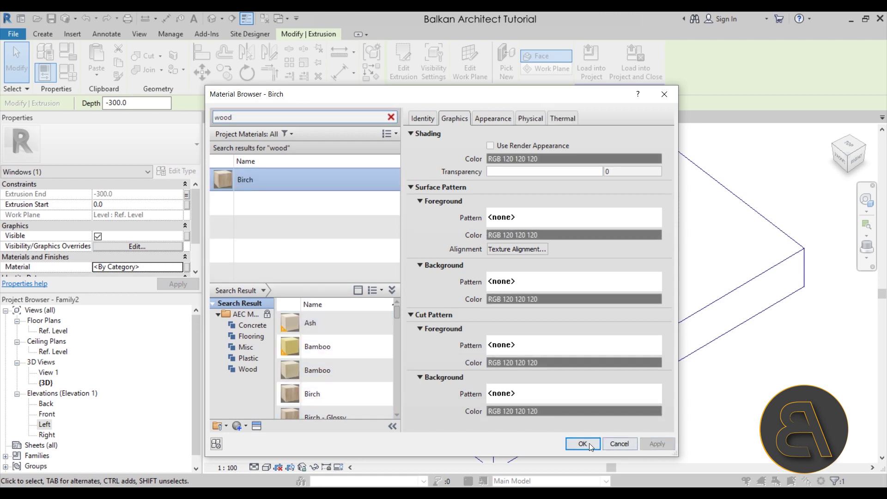
left_click(588, 443)
left_click(422, 170)
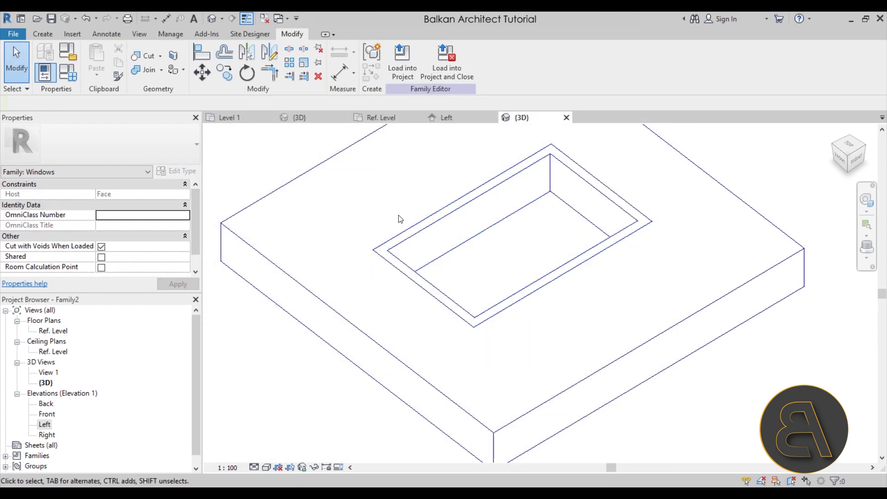
Step: In the Ref. Level plan, start a new solid extrusion and sketch a rectangle along the frame's inner edges
scroll(400, 219, "down", 2)
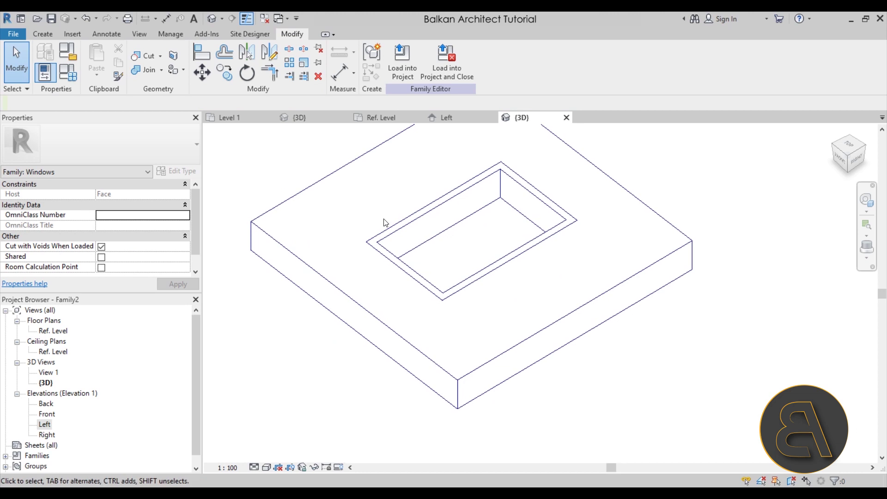
double_click(51, 331)
scroll(363, 300, "up", 2)
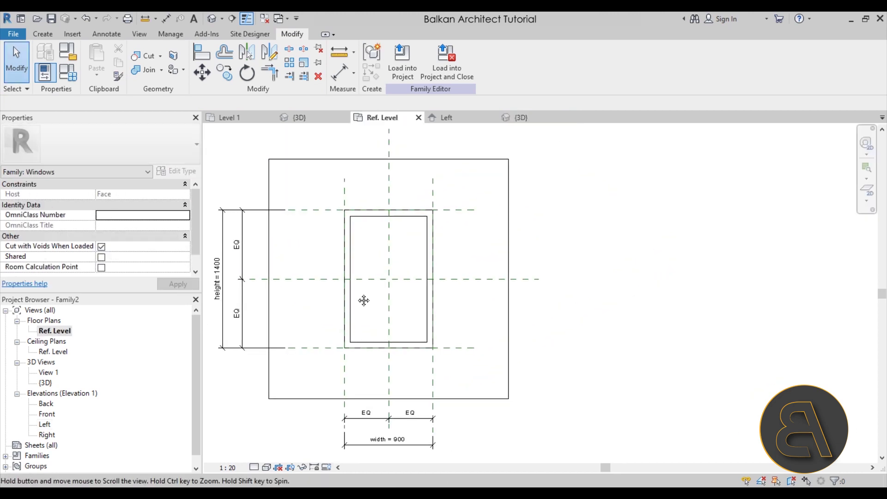
left_click(49, 32)
left_click(93, 70)
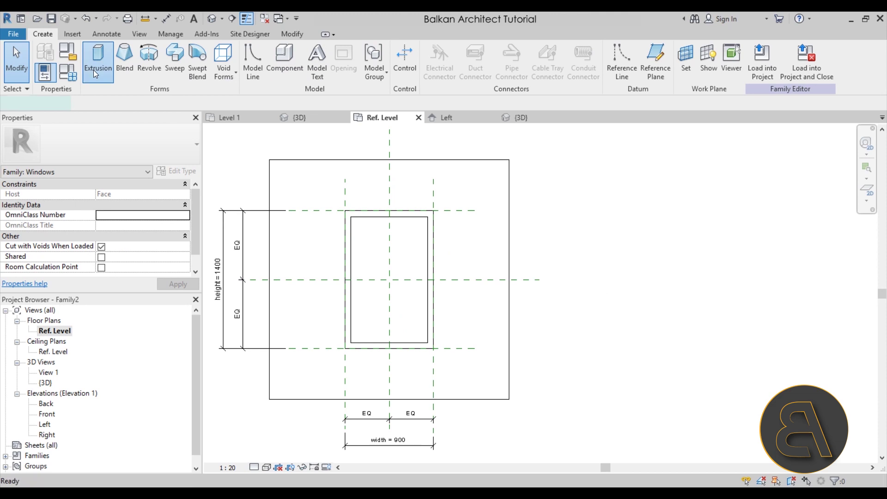
left_click(433, 50)
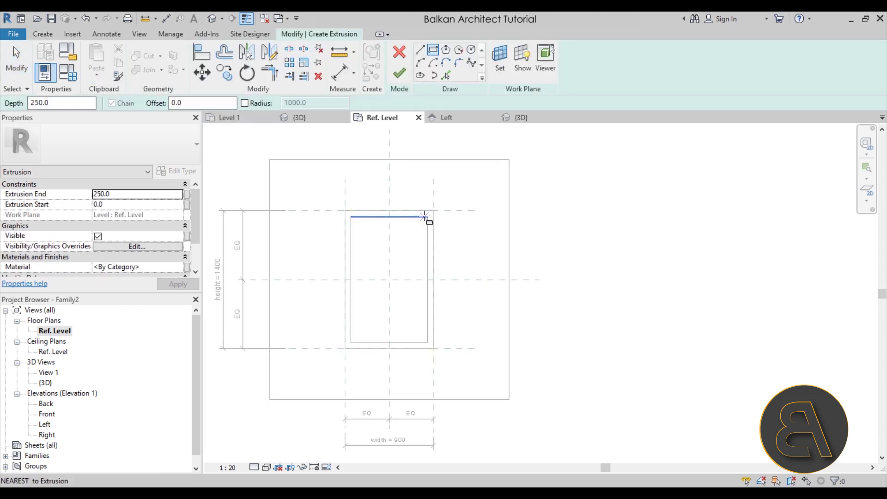
left_click(352, 217)
left_click(428, 342)
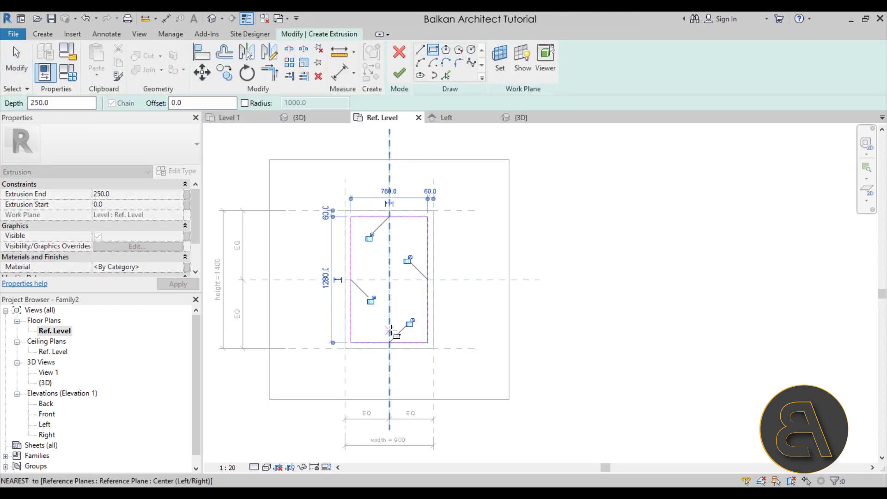
Step: Lock the new rectangle's four sides to the frame's inner edges
scroll(380, 276, "up", 1)
left_click(363, 218)
left_click(415, 249)
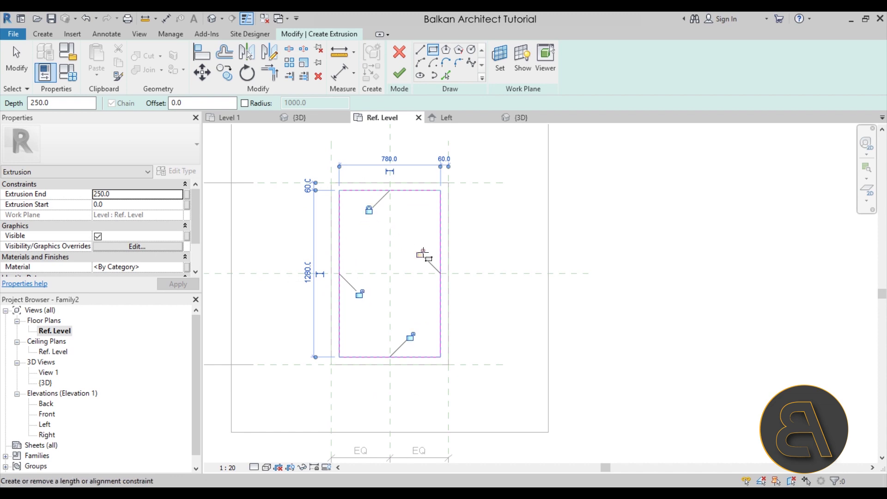
left_click(364, 292)
left_click(411, 337)
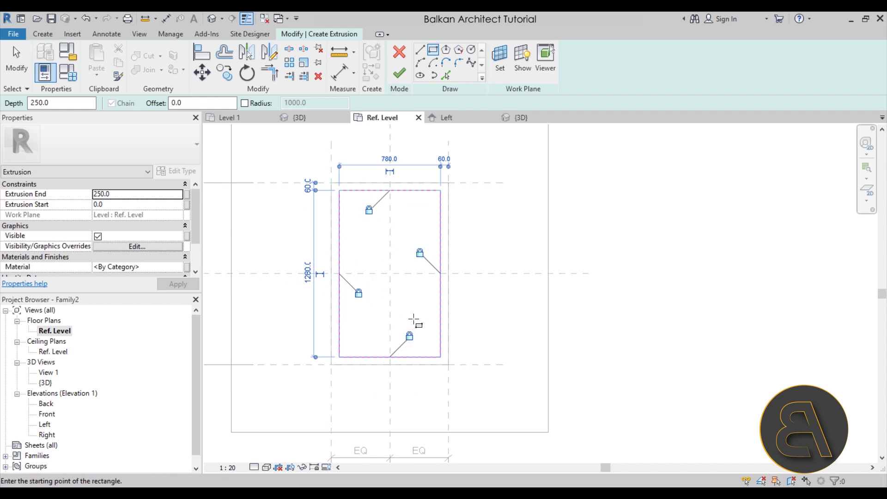
Step: Finish the sketch of the inner rectangle to create the pane extrusion inside the frame
scroll(402, 144, "up", 1)
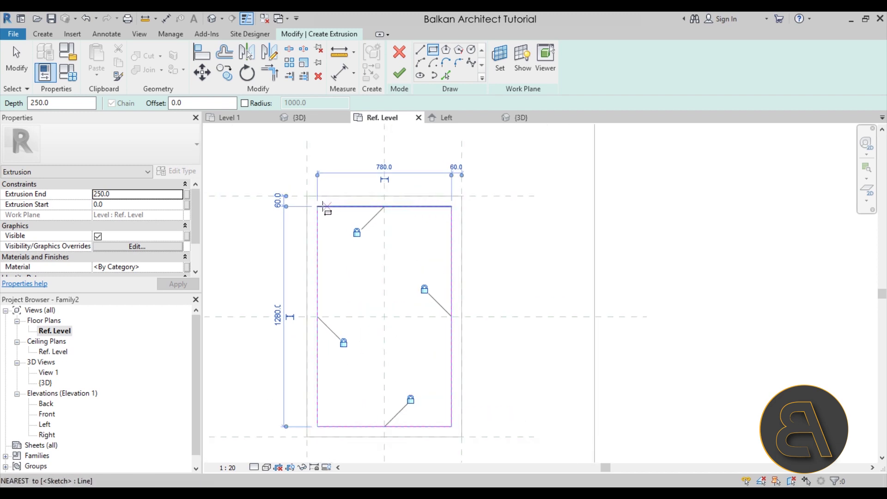
middle_click_drag(306, 342, 312, 324)
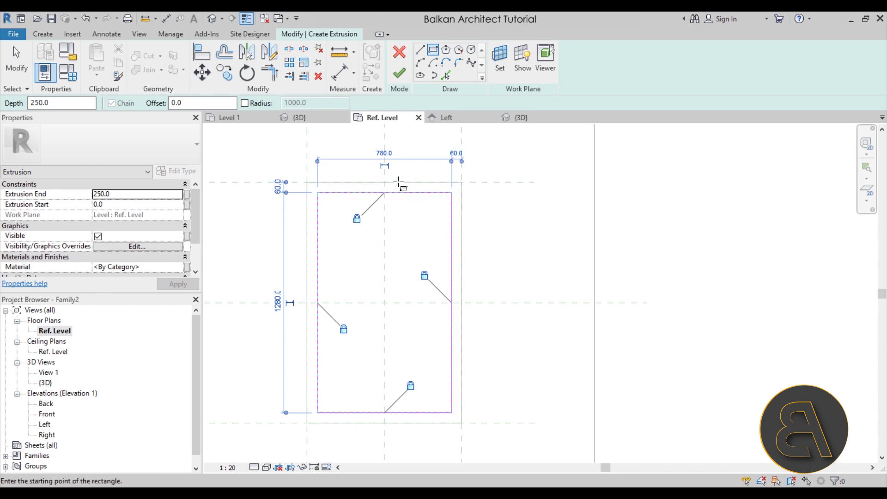
left_click(399, 73)
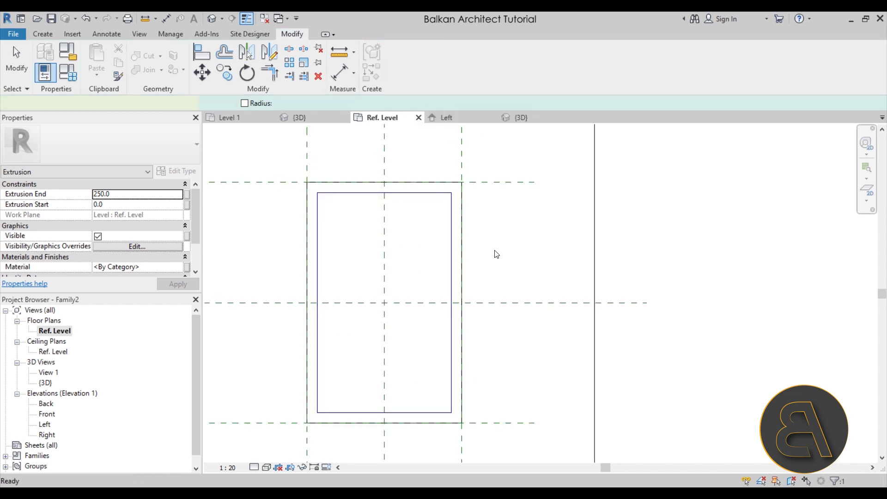
scroll(491, 227, "down", 3)
left_click(504, 268)
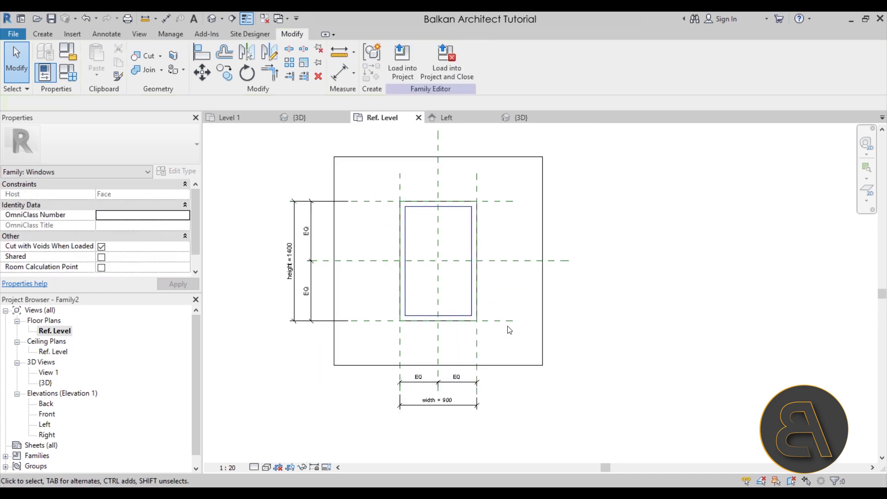
Step: Draw a vertical section line through the window, left of its centre and looking right, and open the section view
left_click(238, 22)
left_click(419, 145)
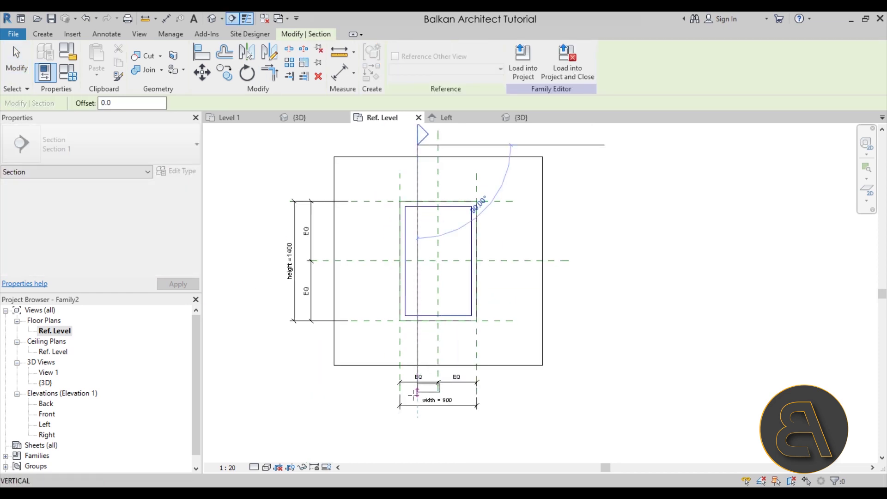
left_click(410, 422)
scroll(469, 178, "up", 2)
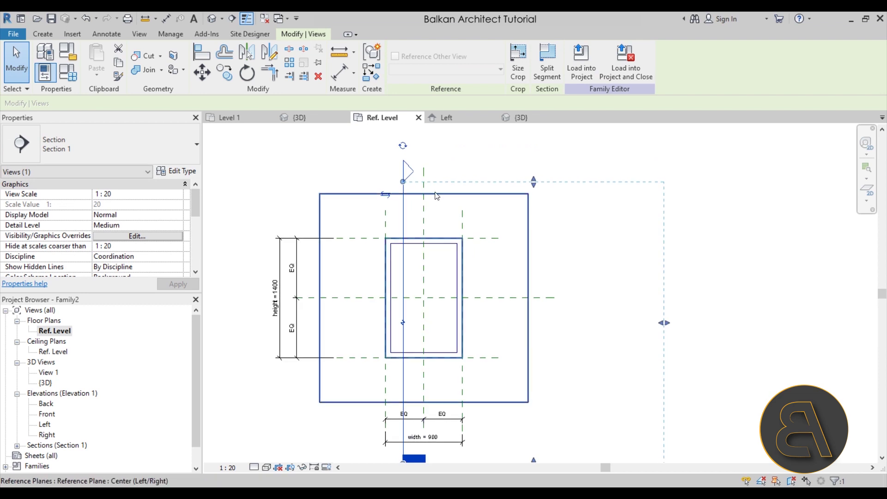
left_click(470, 178)
double_click(399, 169)
Step: Set the pane extrusion's end to -50 and its start to -40
scroll(491, 295, "up", 3)
left_click(474, 253)
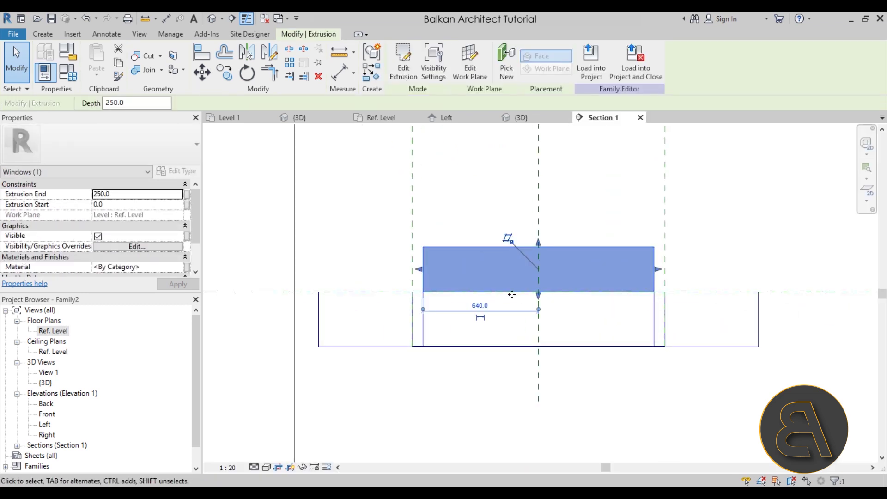
middle_click_drag(523, 323, 517, 320)
left_click(139, 195)
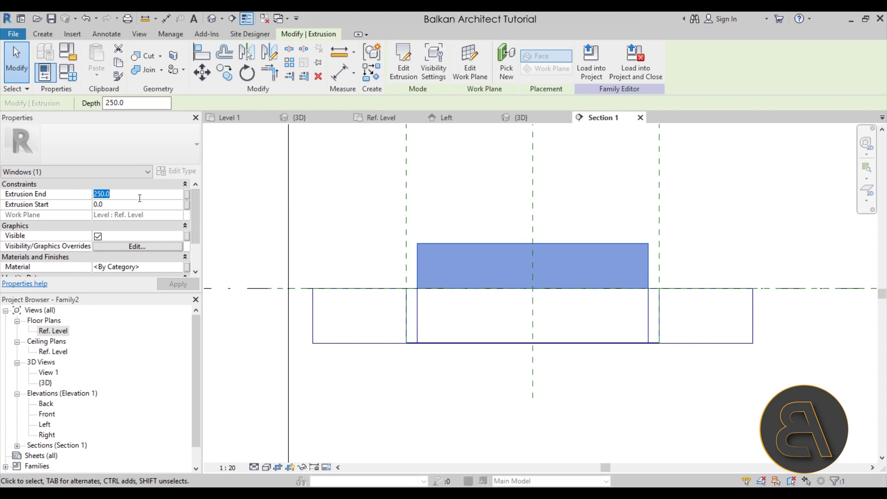
type("-50")
key("Return")
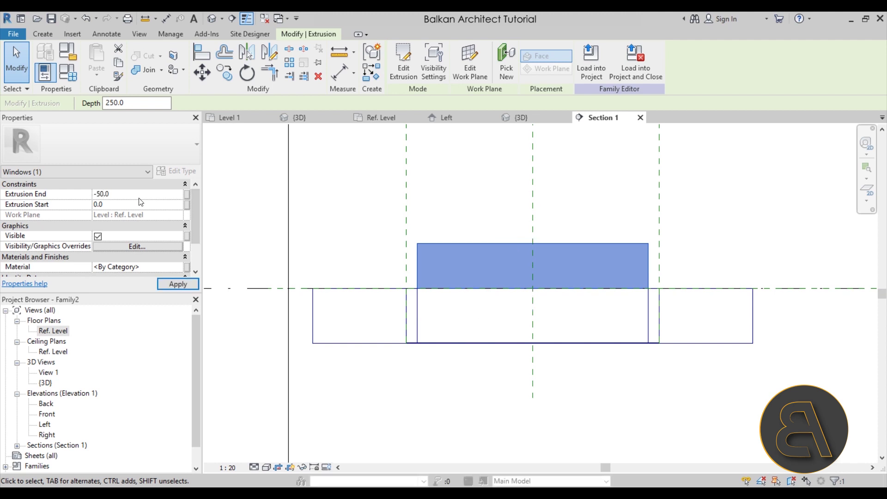
left_click(123, 206)
type("-4")
scroll(456, 304, "up", 3)
left_click(412, 301)
left_click(397, 291)
middle_click_drag(555, 322, 530, 315)
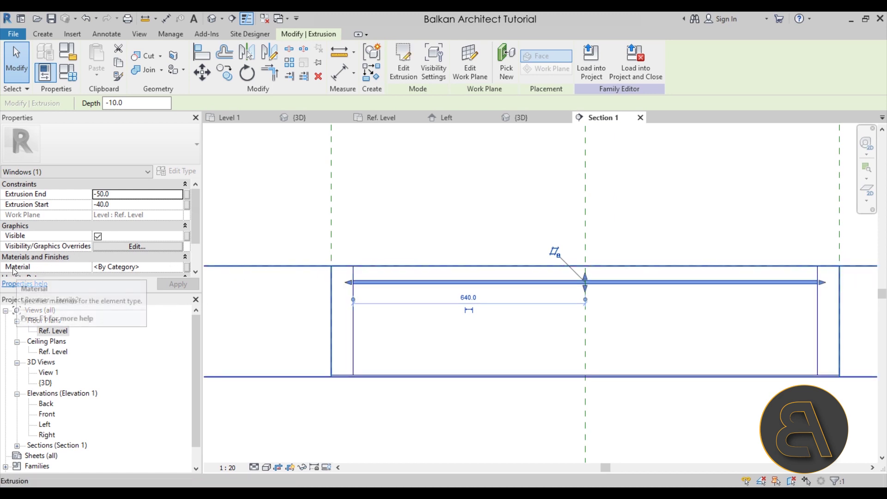
Step: Search the materials for "glass" and assign Glass to the pane extrusion
left_click(178, 270)
left_click(179, 267)
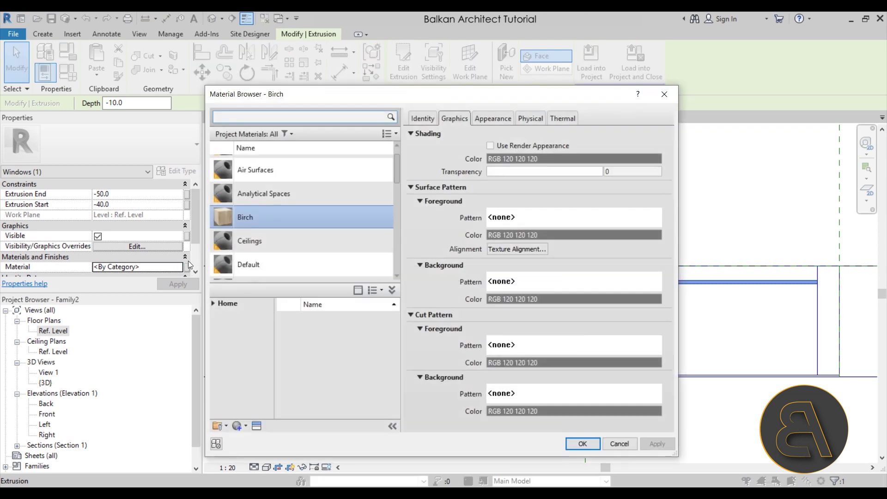
left_click(246, 117)
type("glass")
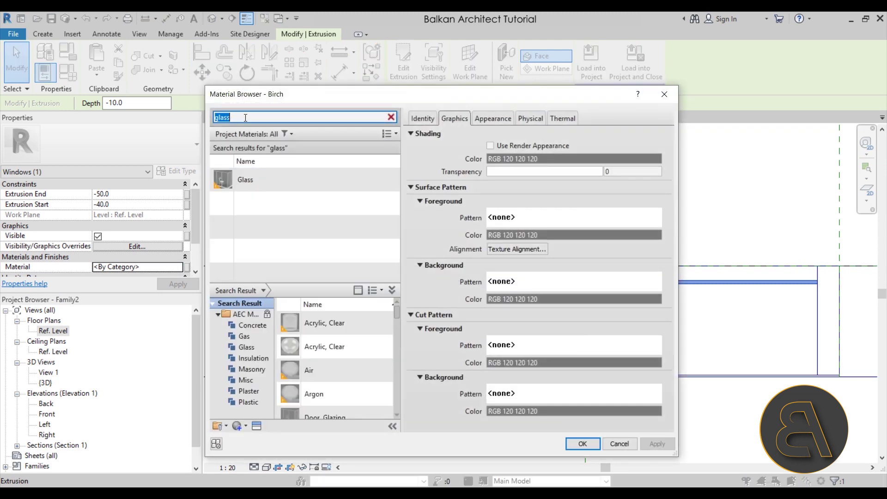
double_click(262, 178)
left_click(531, 256)
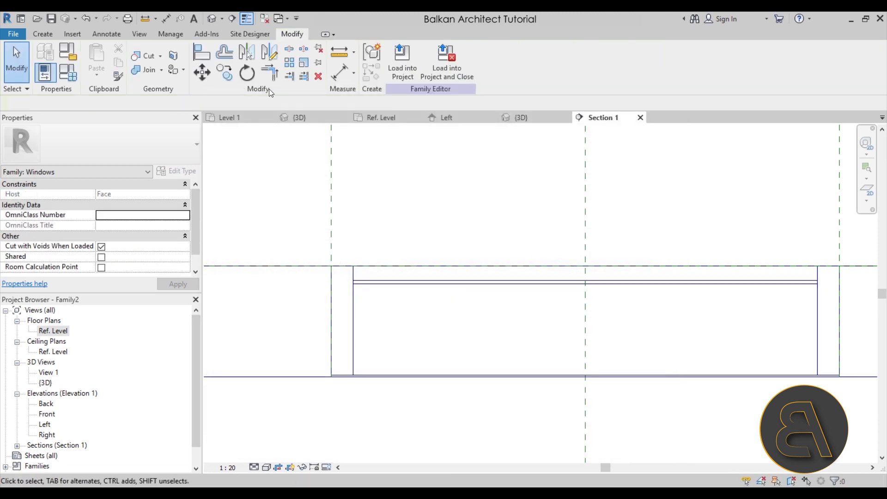
Step: Open the family's 3D view, switch it to the Realistic visual style and inspect the frame and glass pane
left_click(214, 19)
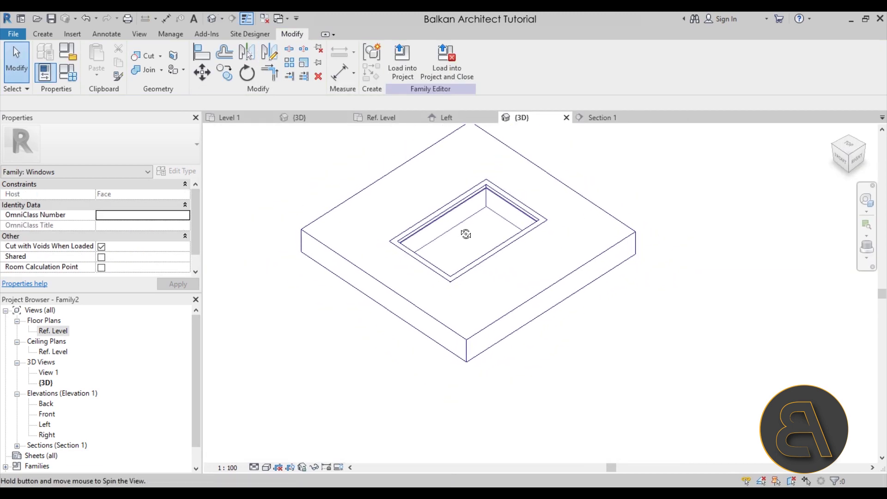
left_click(267, 467)
left_click(296, 446)
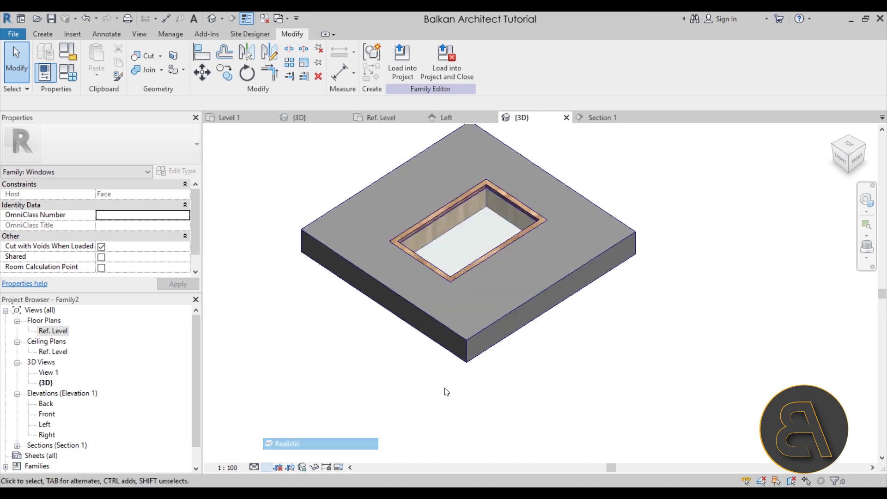
middle_click_drag(477, 387, 459, 278, "shift")
scroll(466, 272, "up", 5)
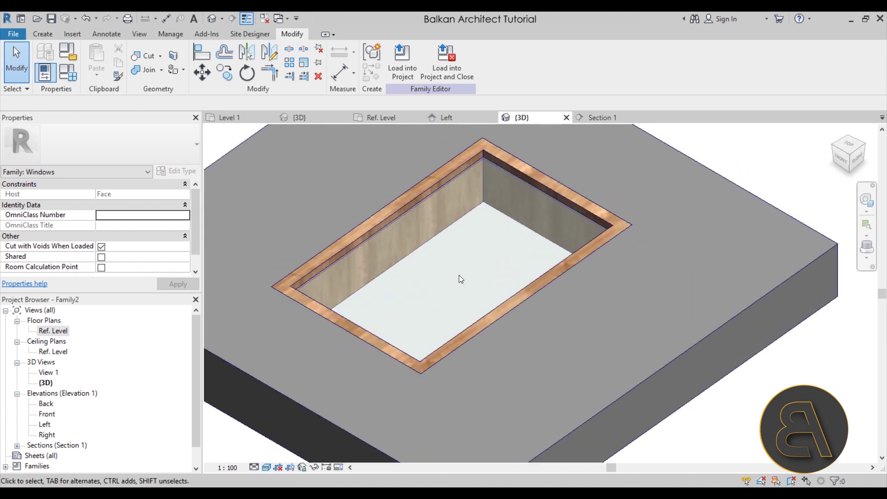
scroll(404, 269, "down", 4)
middle_click_drag(405, 269, 422, 248, "shift")
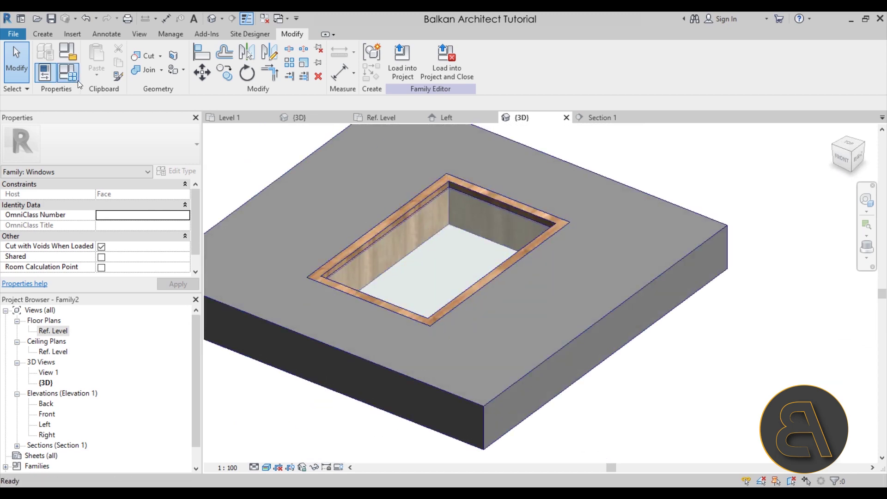
Step: Create a new family type named "1400 x 900 mm"
left_click(77, 80)
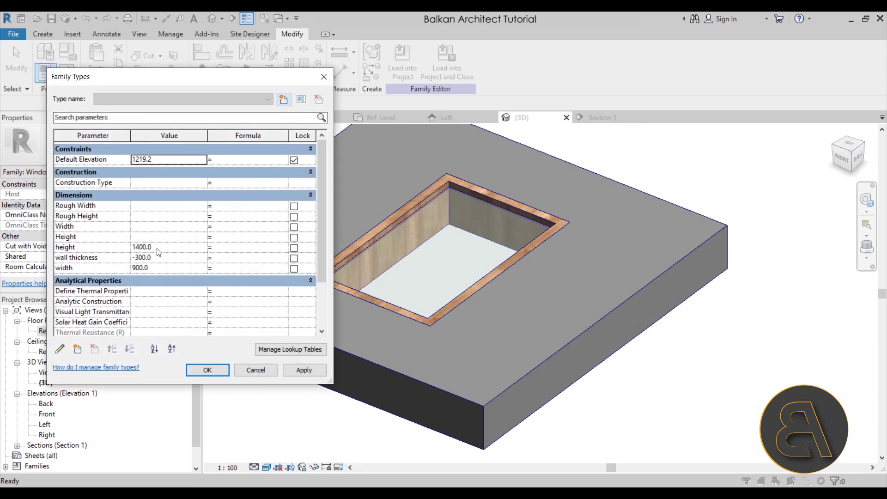
left_click(283, 99)
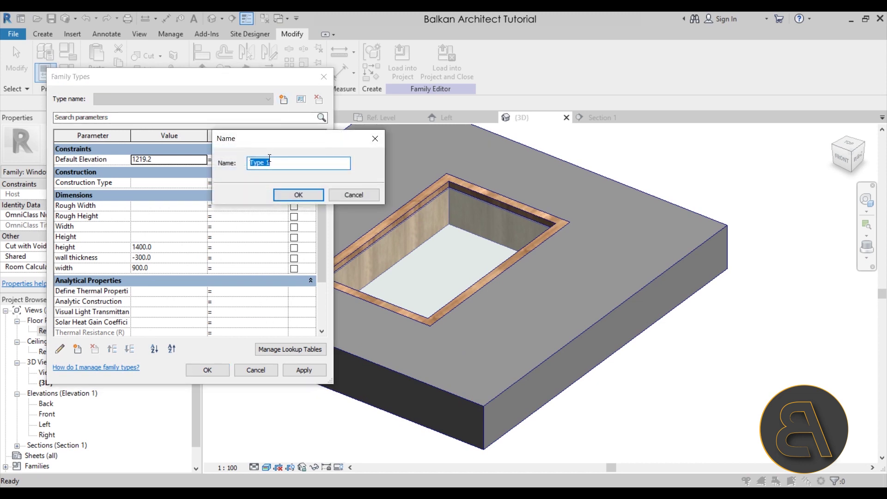
type("1400 x 900 mm")
key("Return")
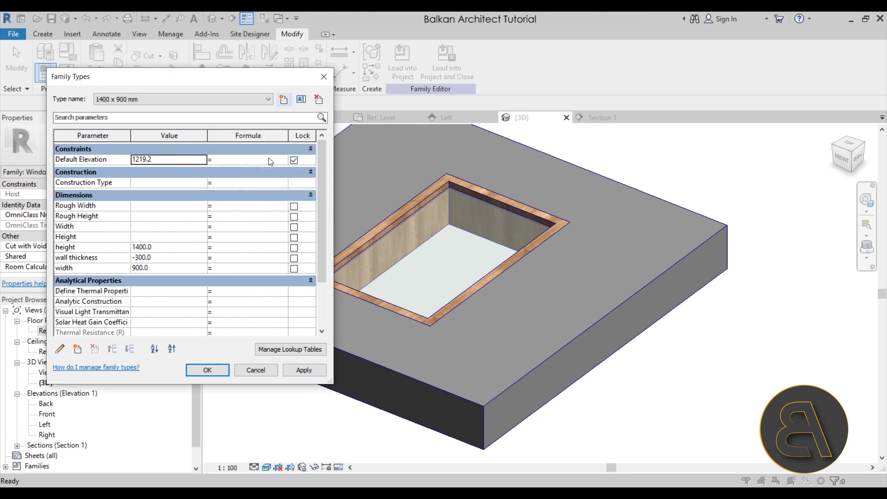
left_click(217, 370)
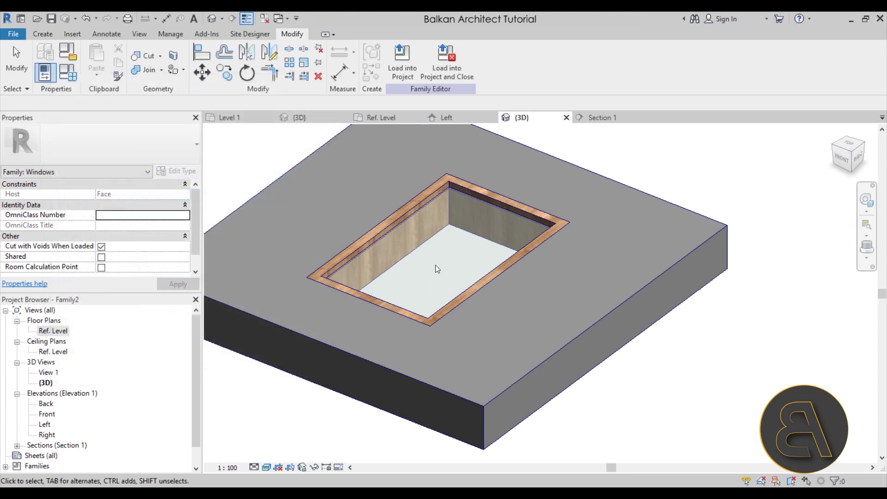
left_click(451, 301)
key("Escape")
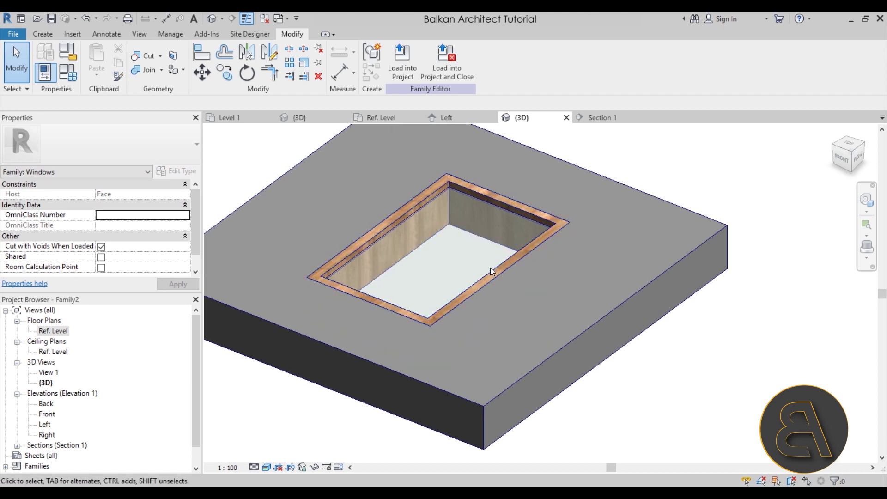
Step: Save the family to the Desktop as "Face based window"
scroll(472, 231, "down", 1)
mouse_move(449, 251)
middle_mouse_down()
mouse_move(458, 253)
mouse_move(432, 198)
mouse_move(363, 264)
mouse_move(461, 247)
middle_mouse_up()
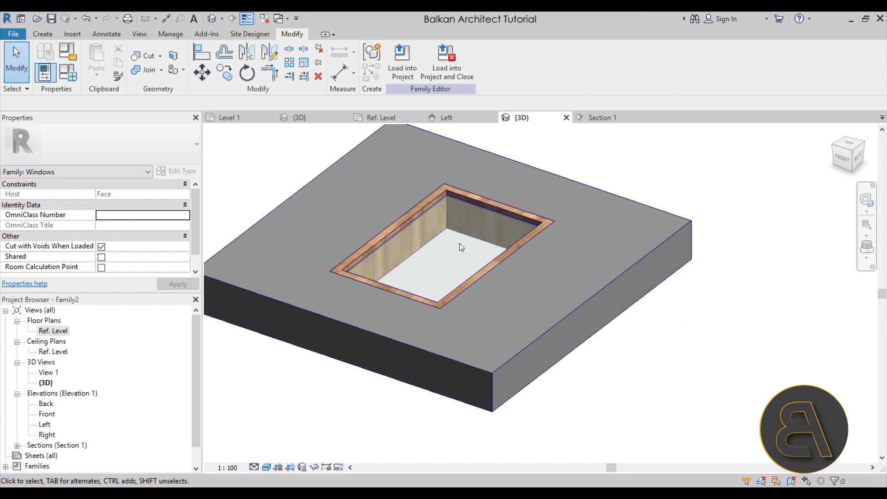
left_click(51, 18)
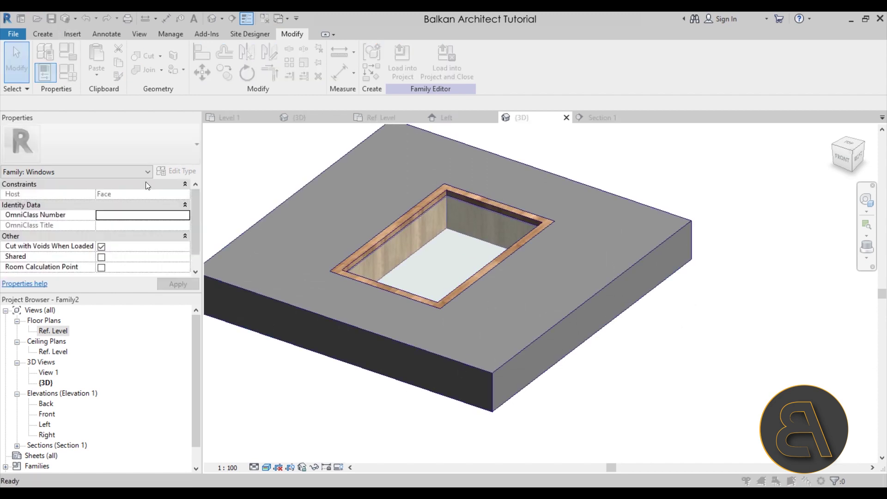
left_click(208, 350)
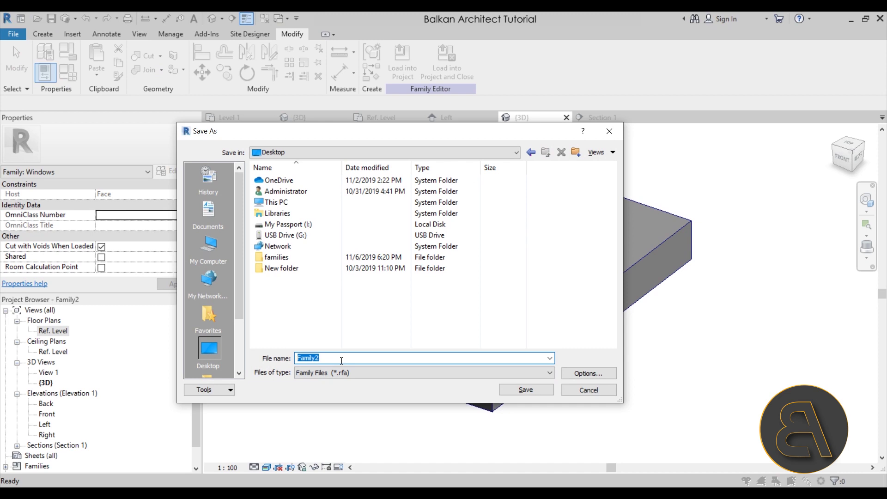
type("Face based window")
left_click(516, 396)
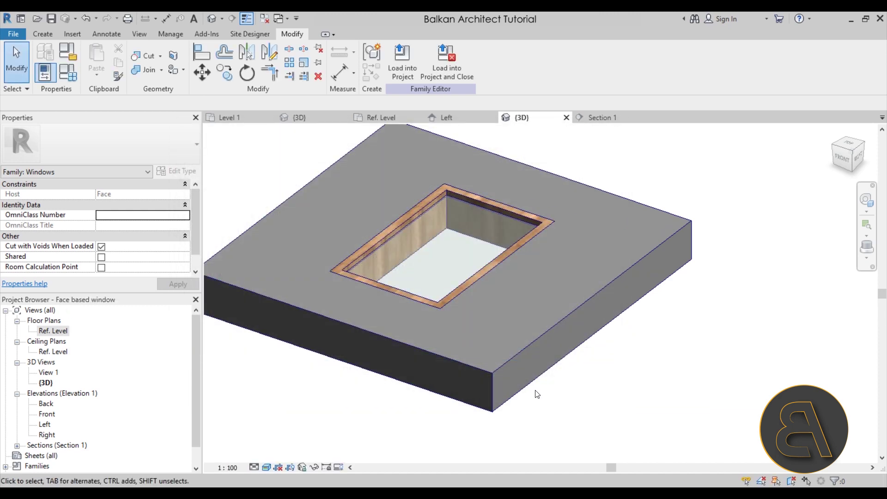
middle_click_drag(550, 395, 535, 386, "shift")
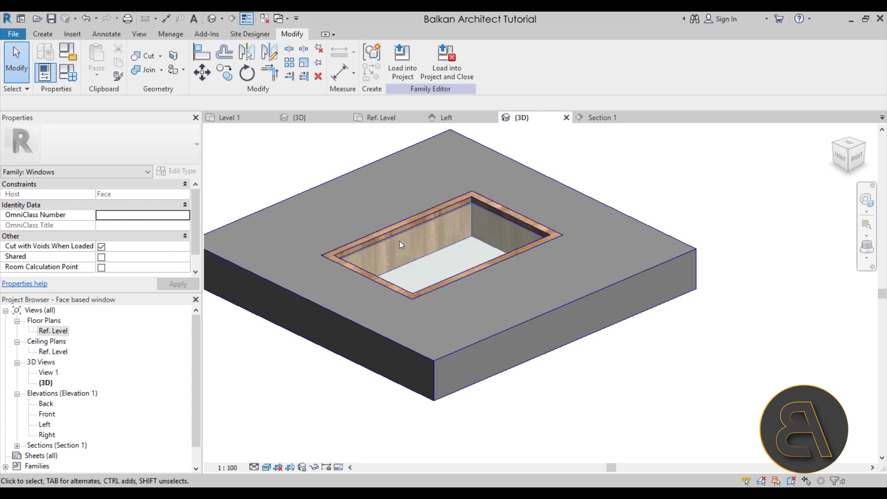
Step: Load the family into the project and, in its 3D view, place the window on the slanted wall's face beside the existing window
left_click(390, 79)
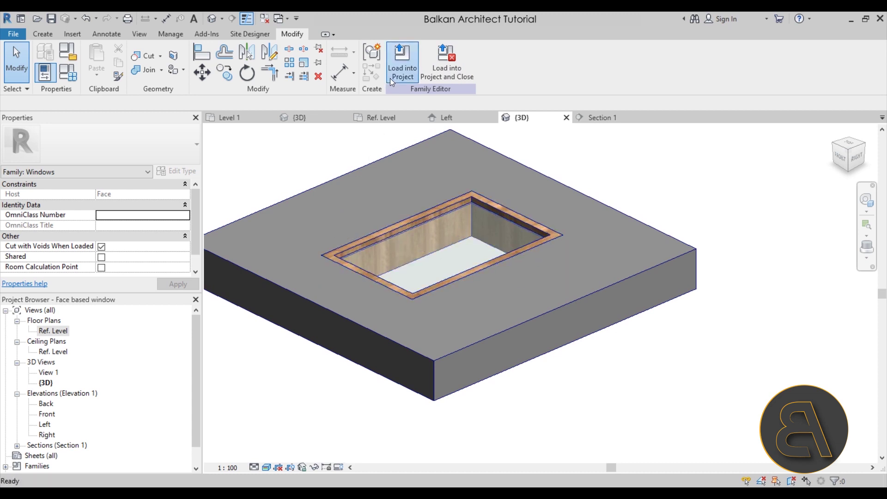
left_click(212, 19)
left_click(461, 260)
key("Escape")
key("Escape")
middle_click_drag(444, 323, 483, 303, "shift")
scroll(483, 302, "up", 4)
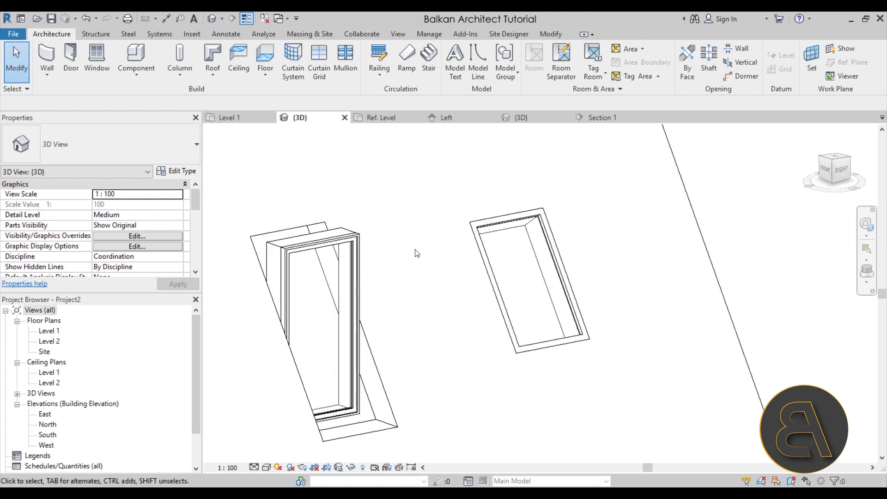
Step: Shift the face-based window slightly along the slanted wall, away from the standard window, and view the whole wall
left_click(517, 274)
scroll(447, 295, "up", 1)
left_click(447, 294)
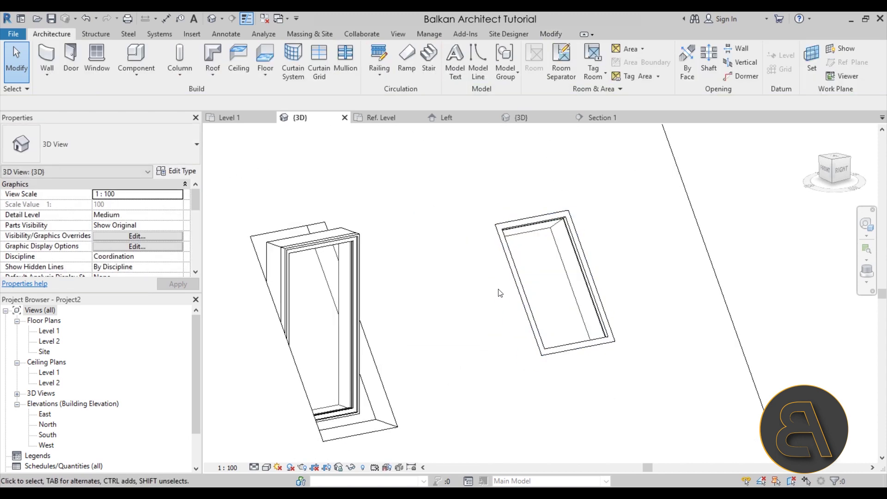
scroll(443, 299, "down", 2)
scroll(541, 333, "down", 2)
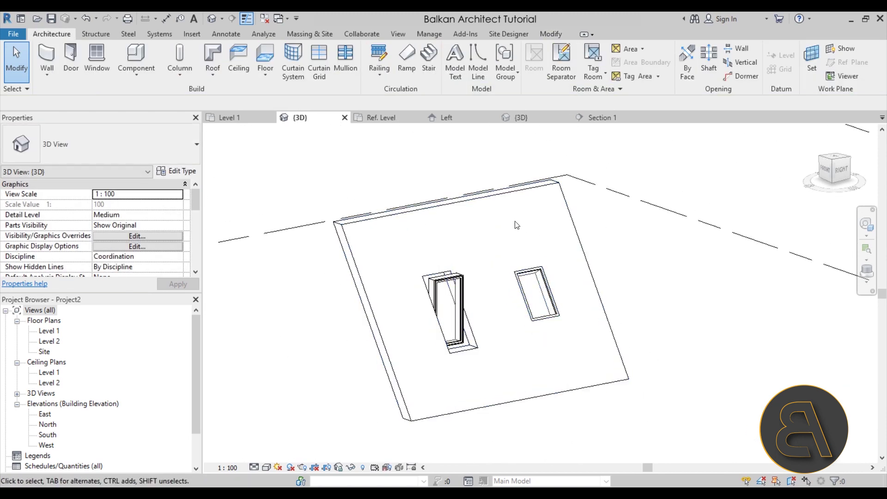